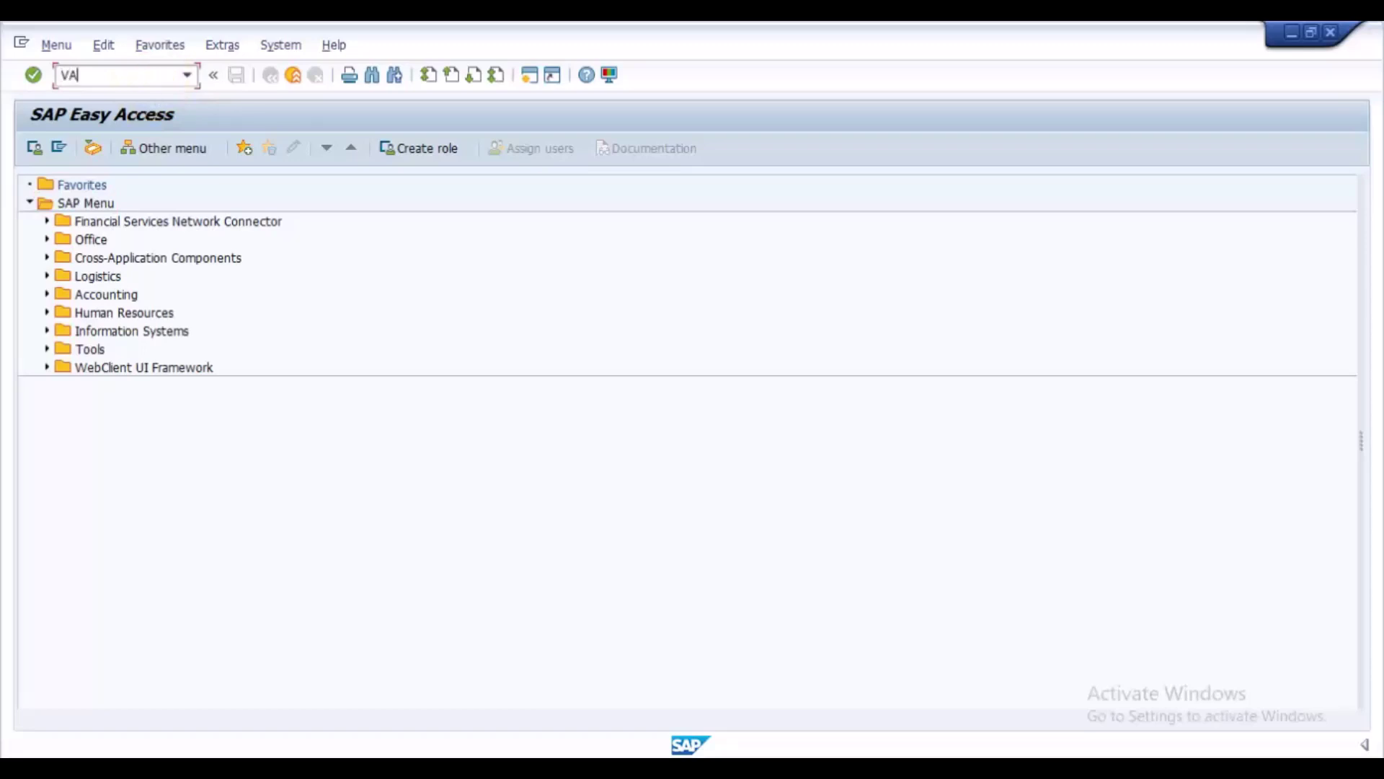
Step: Start a VA01 standard order for the ABC Limited sold-to party and show its header data tabs
key(Return)
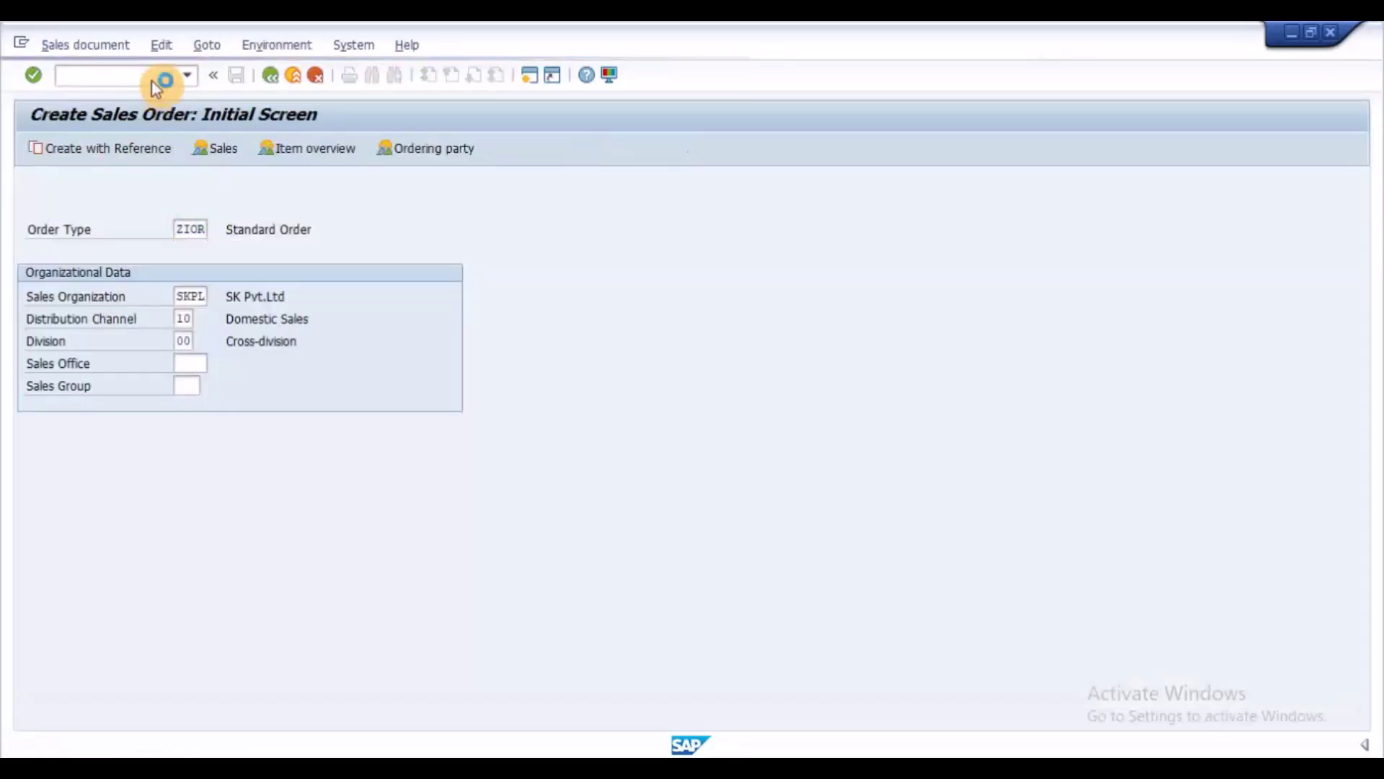
key(Return)
text(100611)
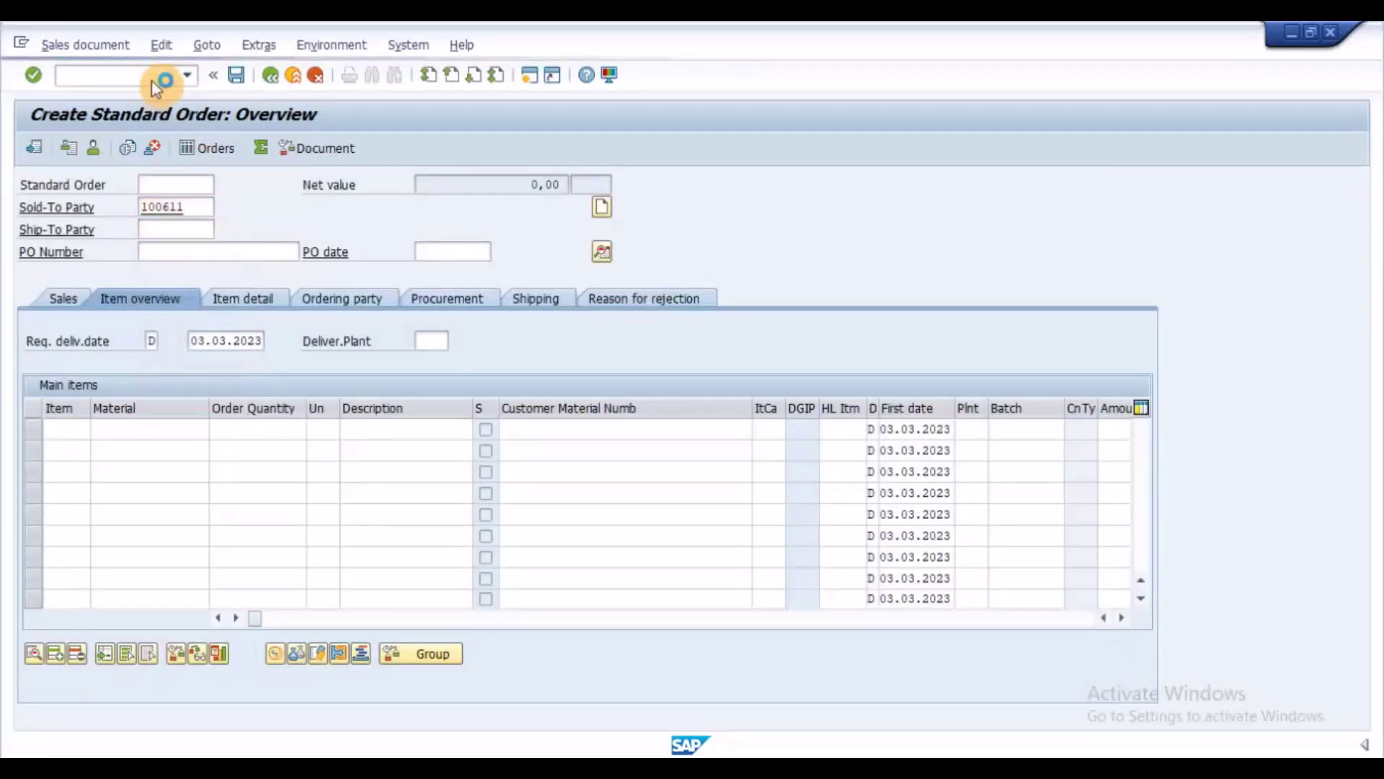
key(Return)
click(596, 254)
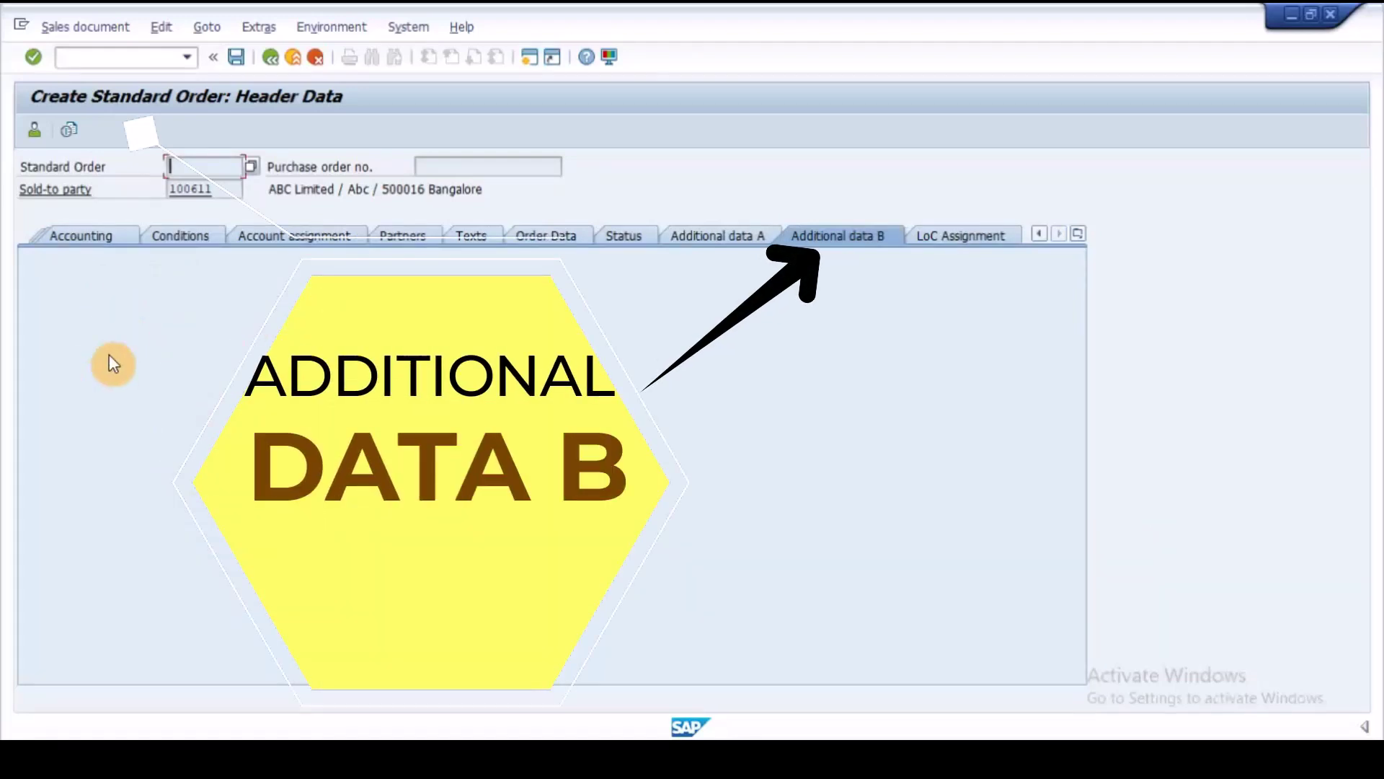
Step: Enter /N in the command field to abandon the unsaved order
click(140, 55)
text(/NSE11)
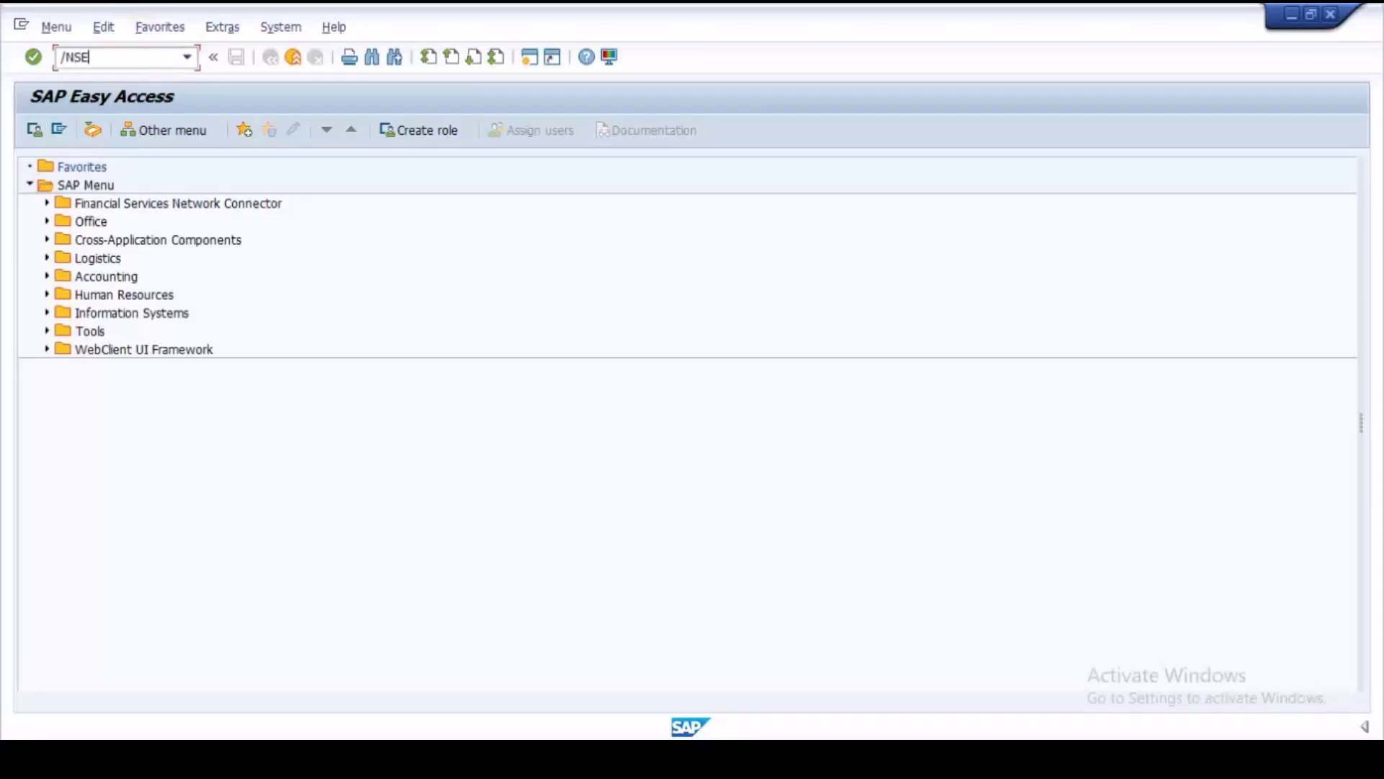
Step: Display append structure ZZVBAK1 in SE11 and inspect its ZREG component of type ZREGNUM1
key(Return)
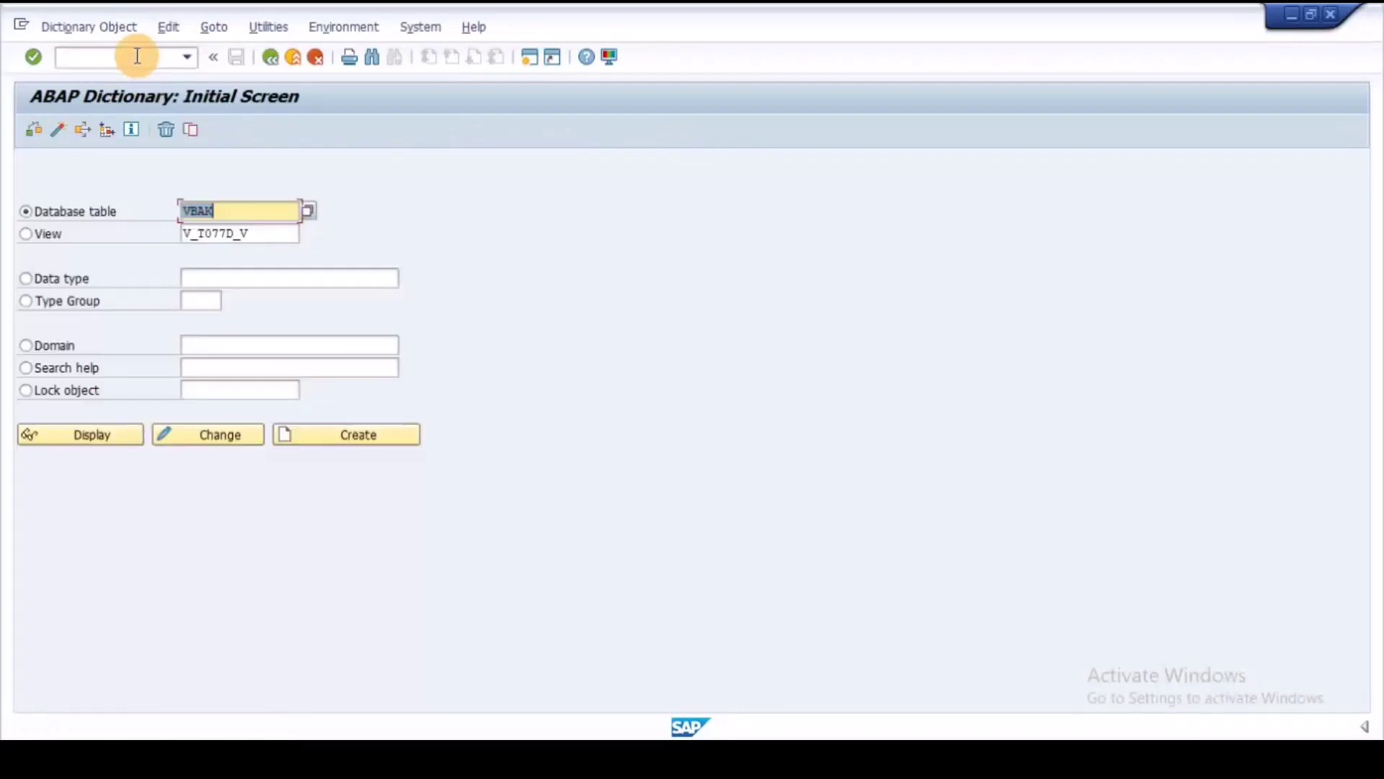
key(BackSpace)
key(Down)
key(Down)
key(Down)
key(Down)
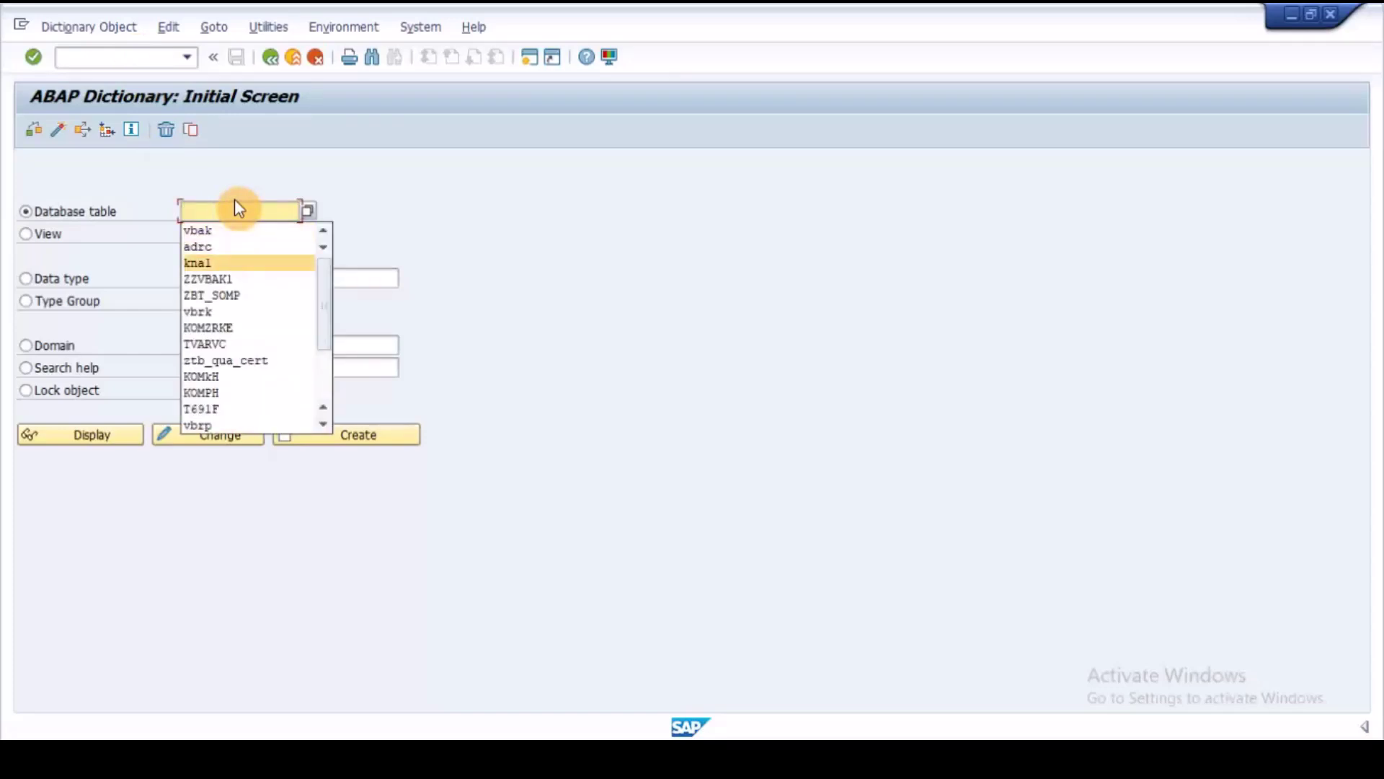
key(Return)
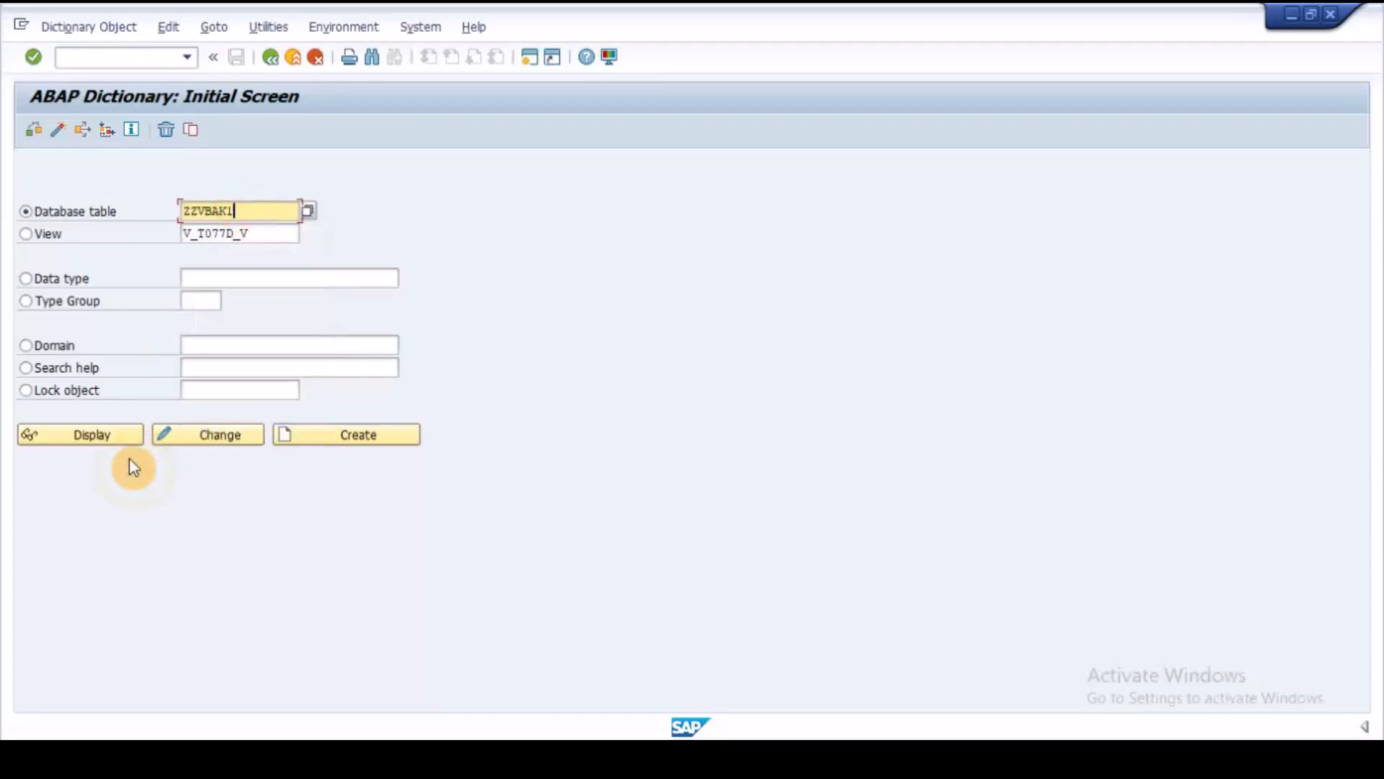
click(117, 436)
click(339, 303)
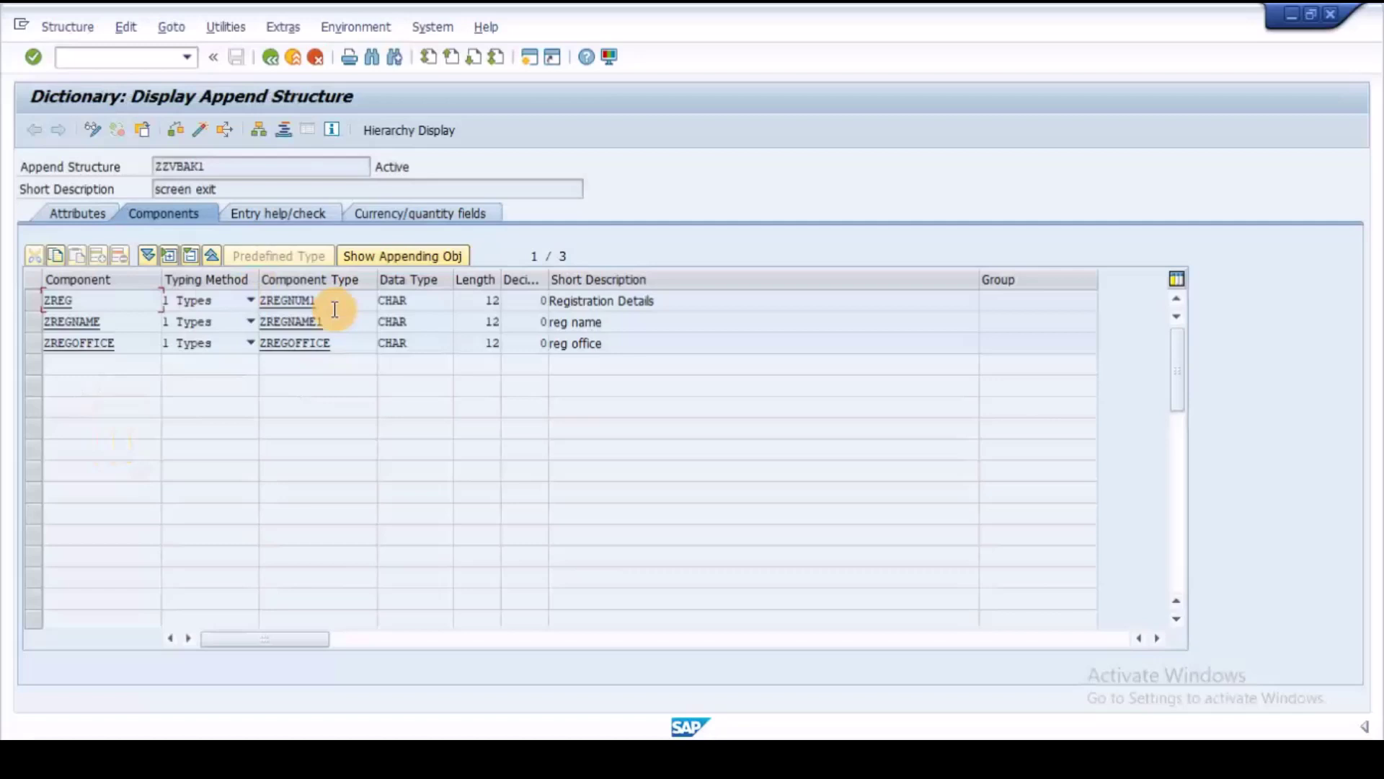
click(128, 300)
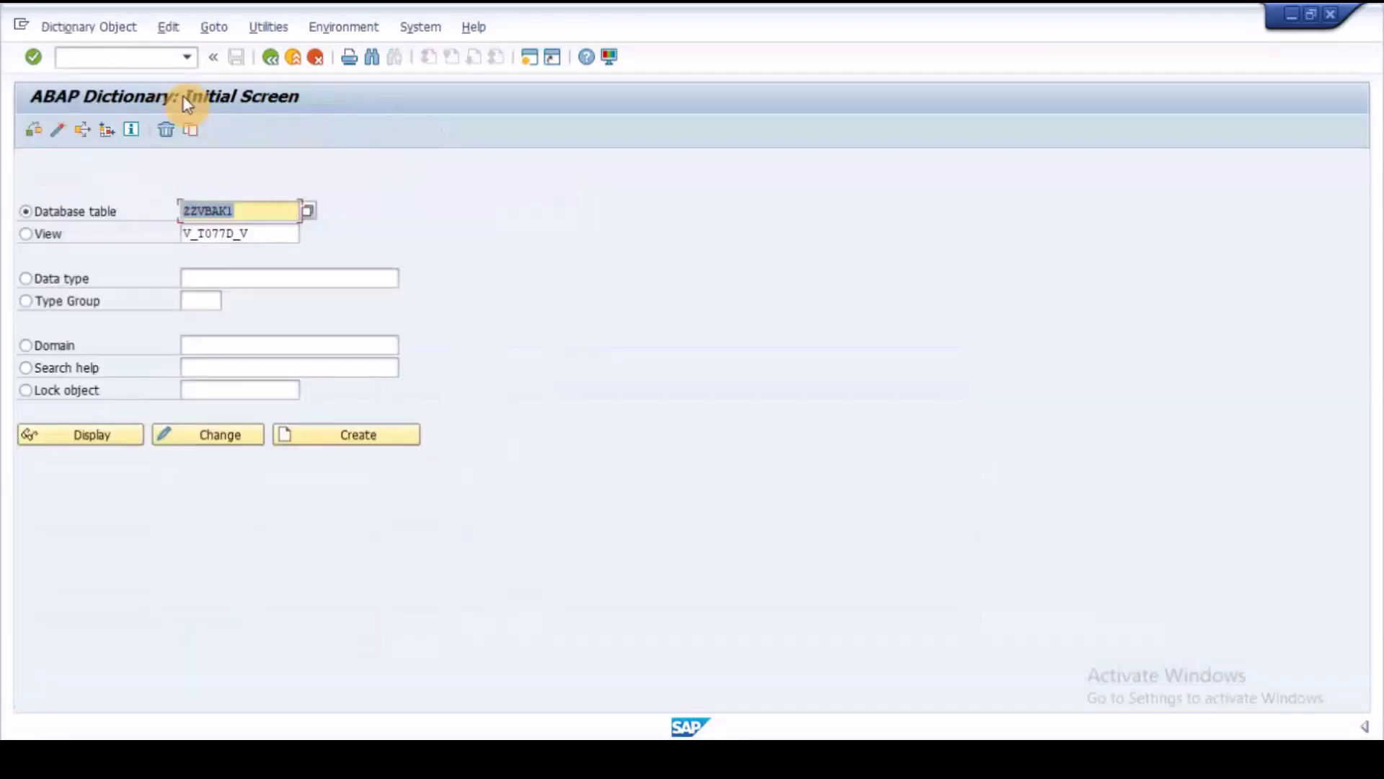
Step: Display table VBAK's definition in the ABAP Dictionary
key(Delete)
key(Escape)
key(Delete)
key(Down)
key(Down)
key(Return)
click(119, 440)
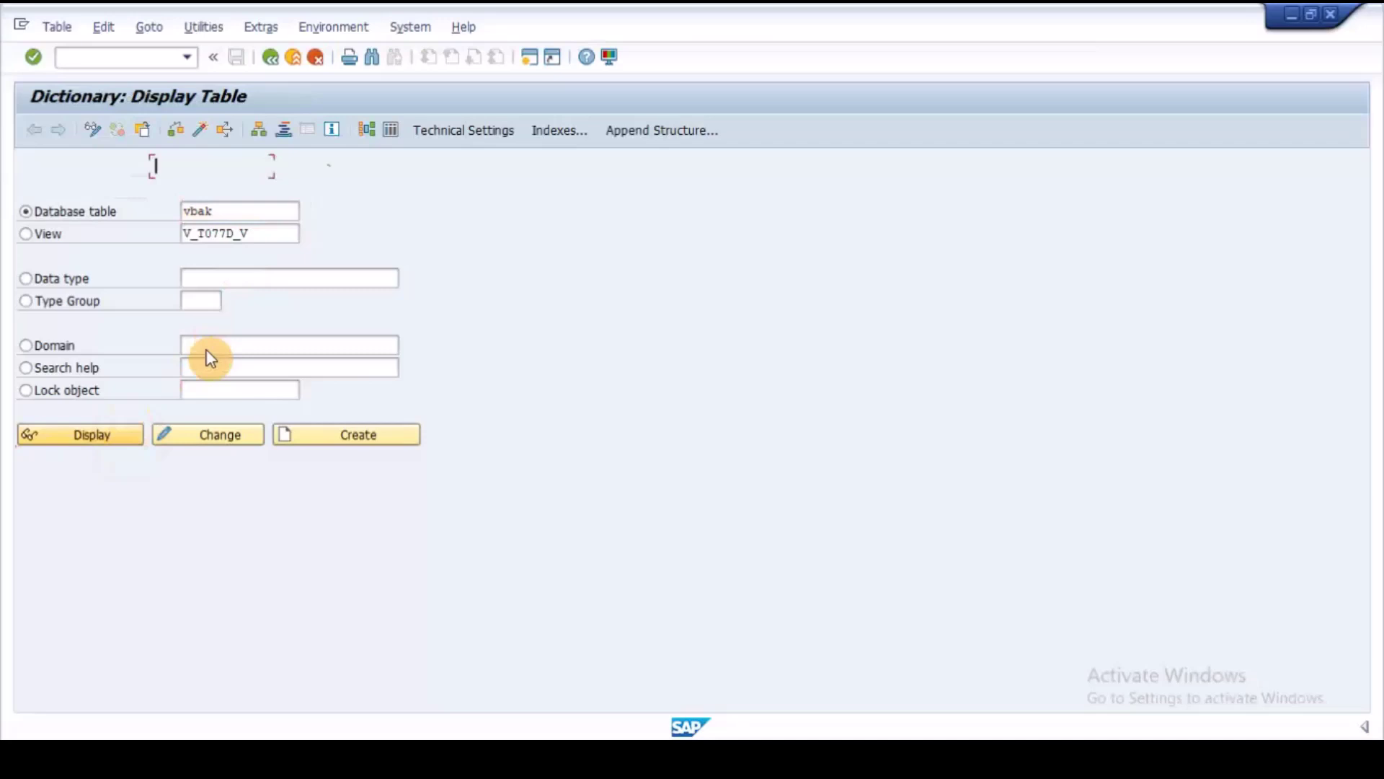
Step: Scroll VBAK's fields to the ZZVBAK1 .APPEND row and check ZREG's length of 12
drag(1353, 345, 1353, 598)
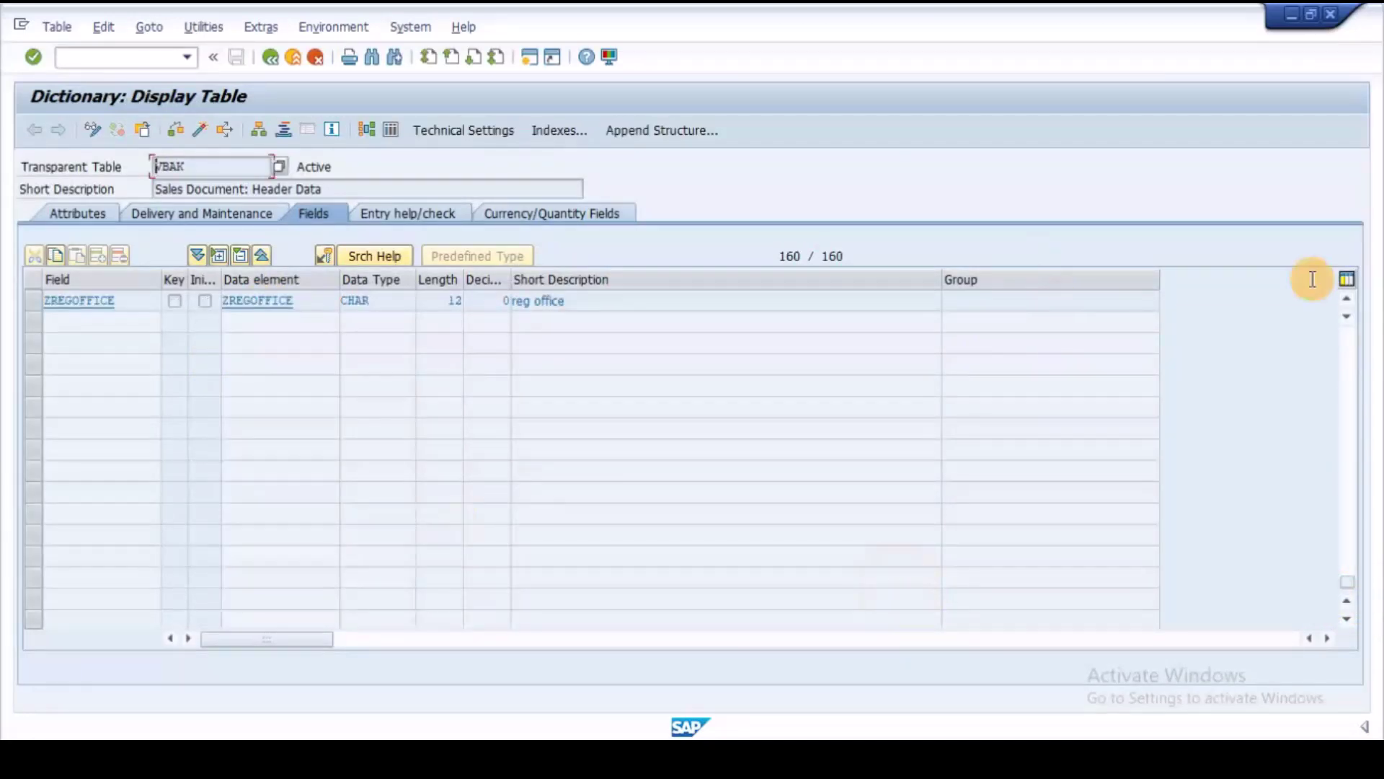
click(1345, 303)
click(1345, 303)
click(1345, 303)
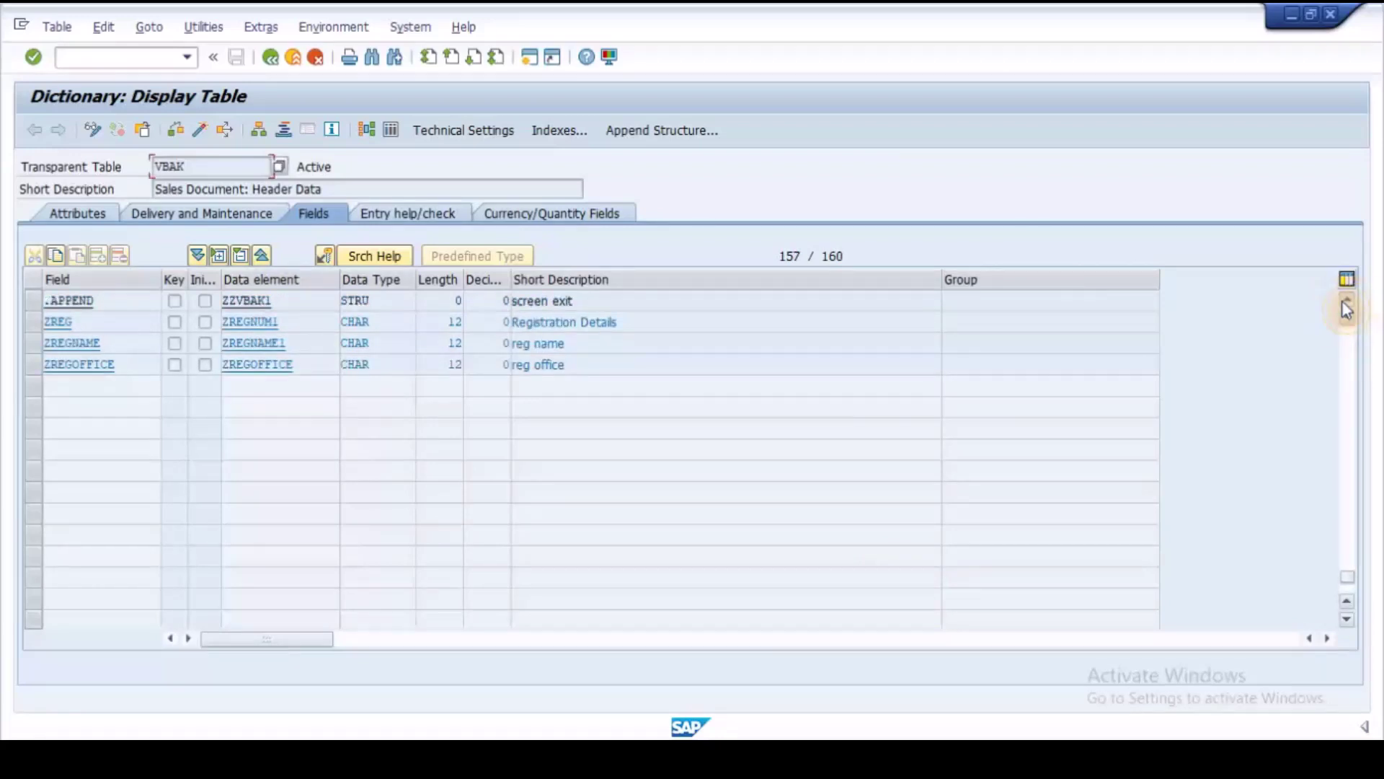
click(1345, 302)
click(34, 320)
click(245, 322)
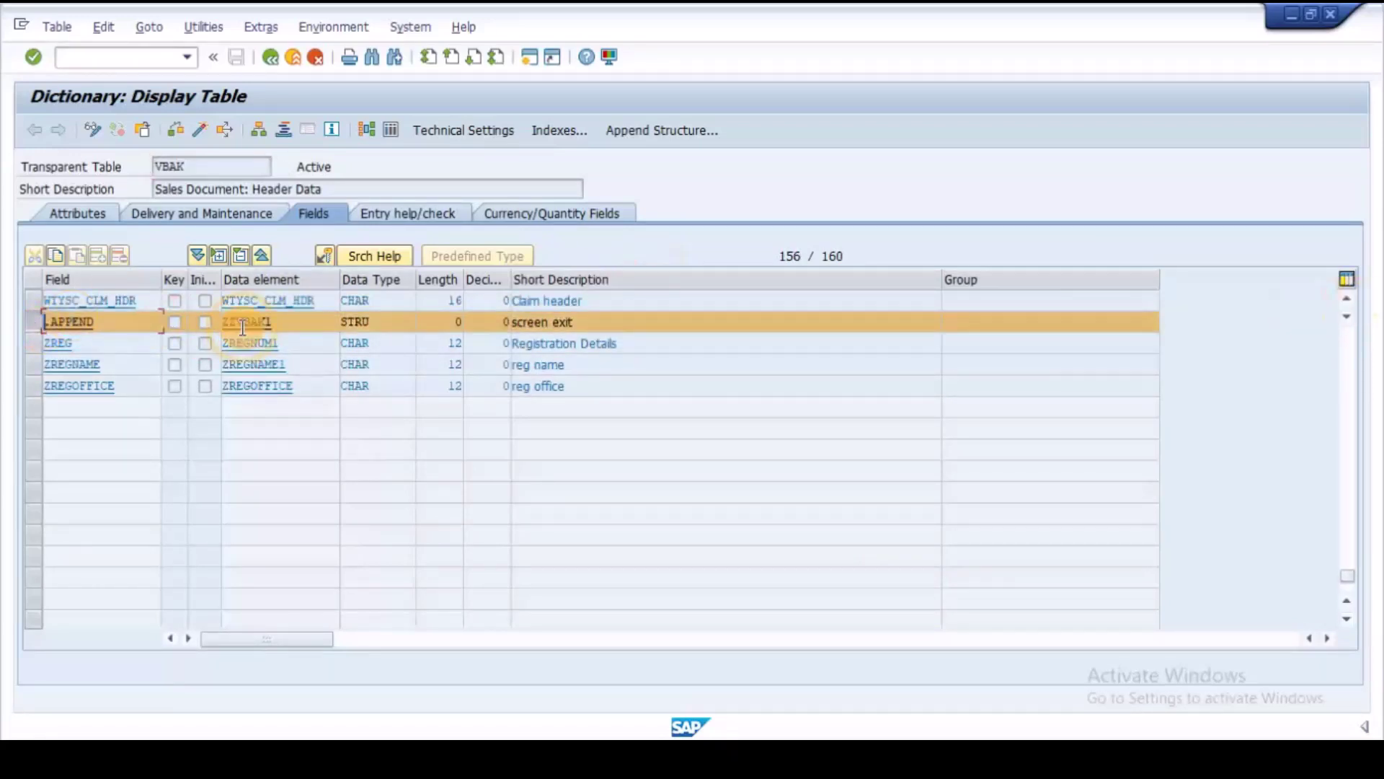
click(318, 323)
click(431, 347)
text(/N)
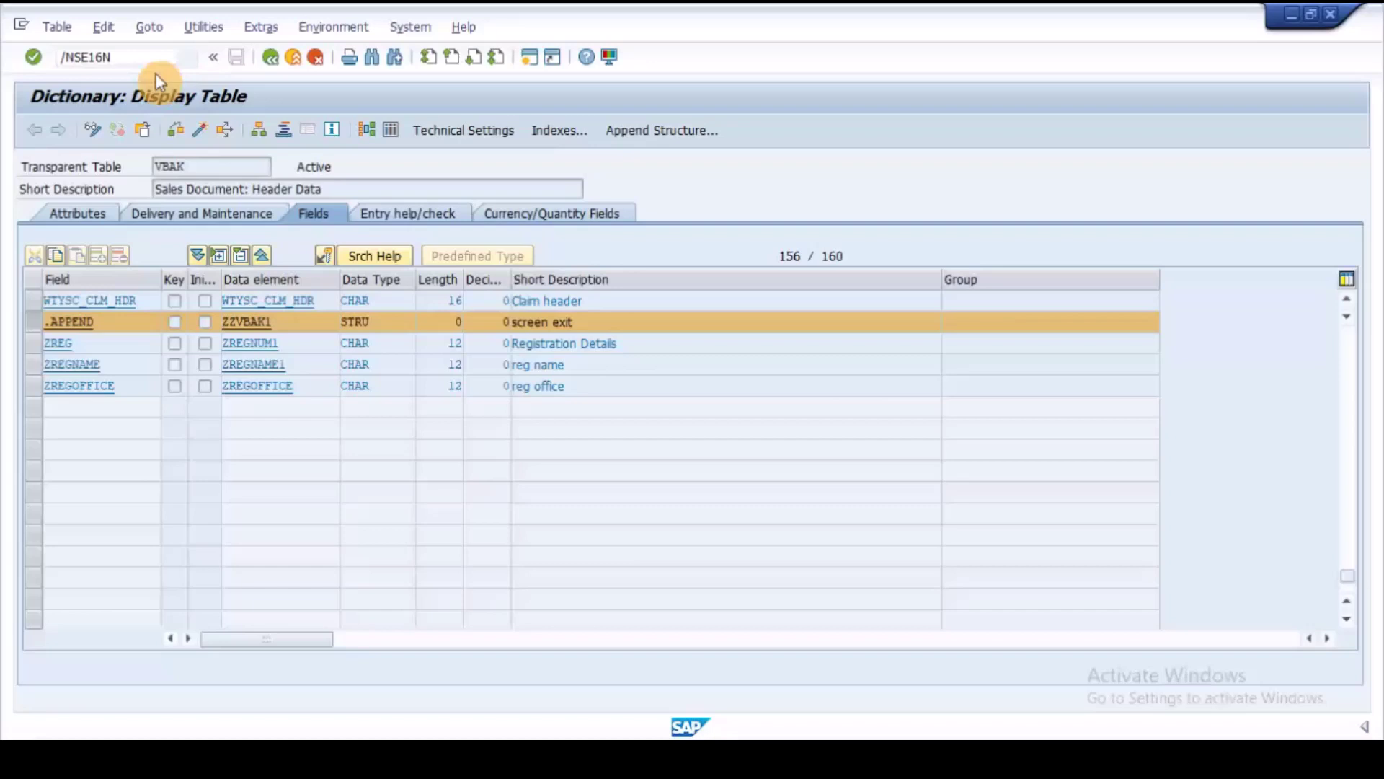
text(SE16N)
Step: Browse VBAK's SE16N selection criteria to find the Registration Number, reg name and reg office fields
key(Return)
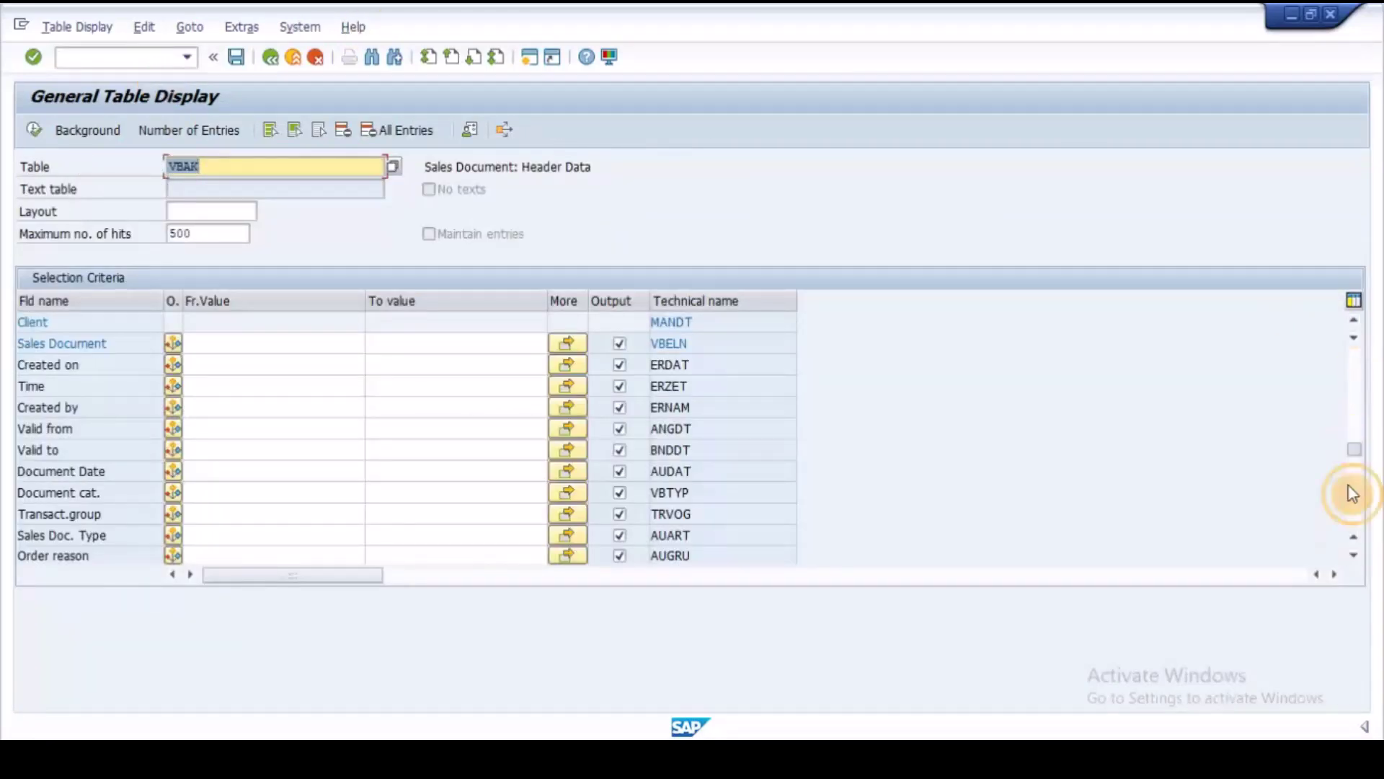
click(1352, 531)
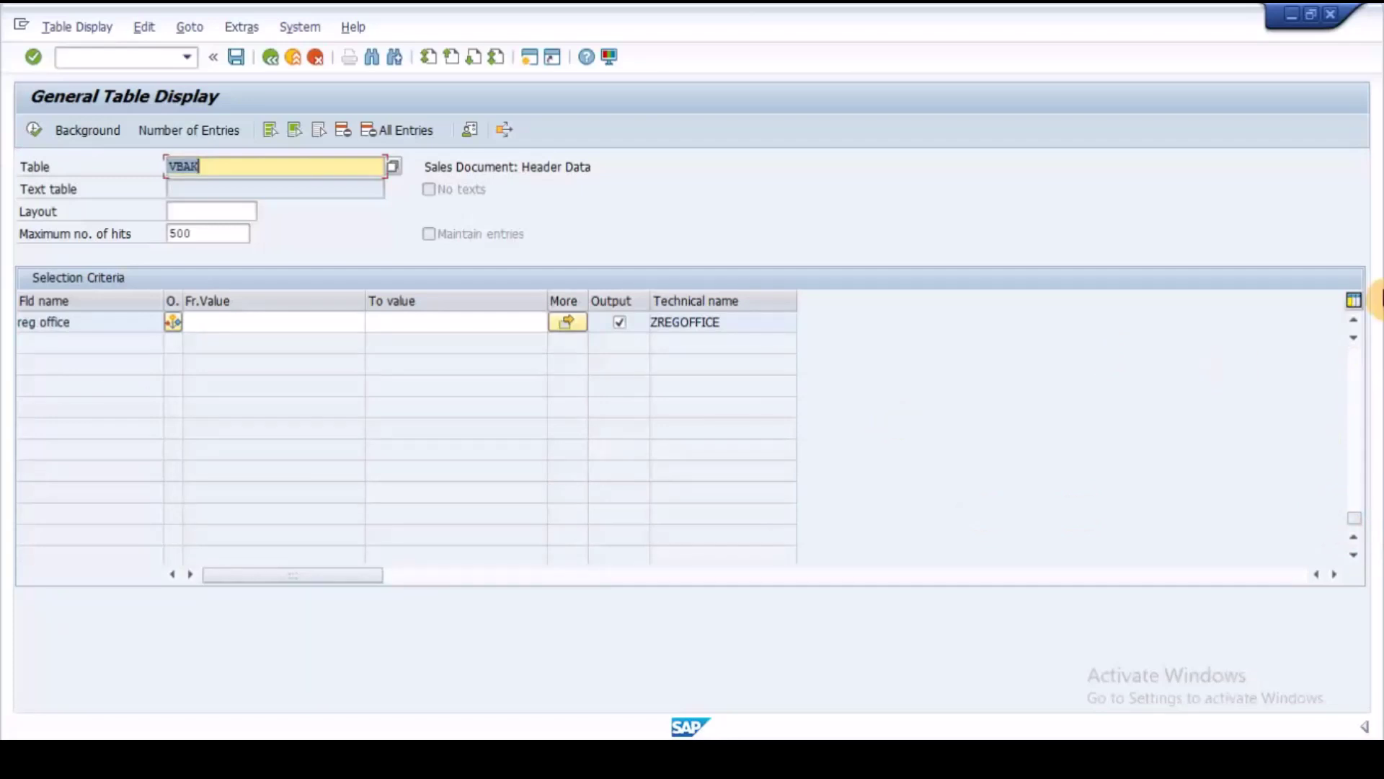
click(1355, 321)
click(1355, 321)
click(1355, 321)
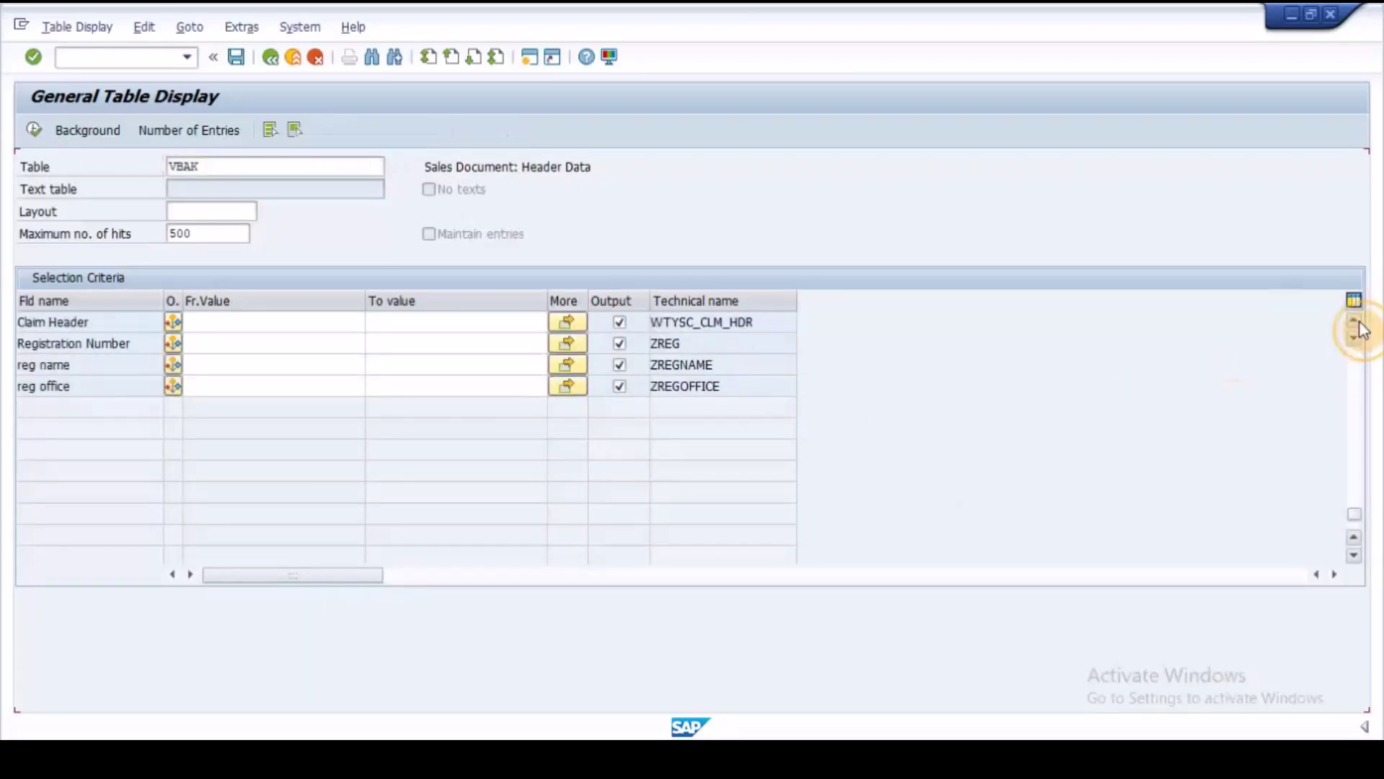
click(1355, 321)
drag(154, 364, 3, 367)
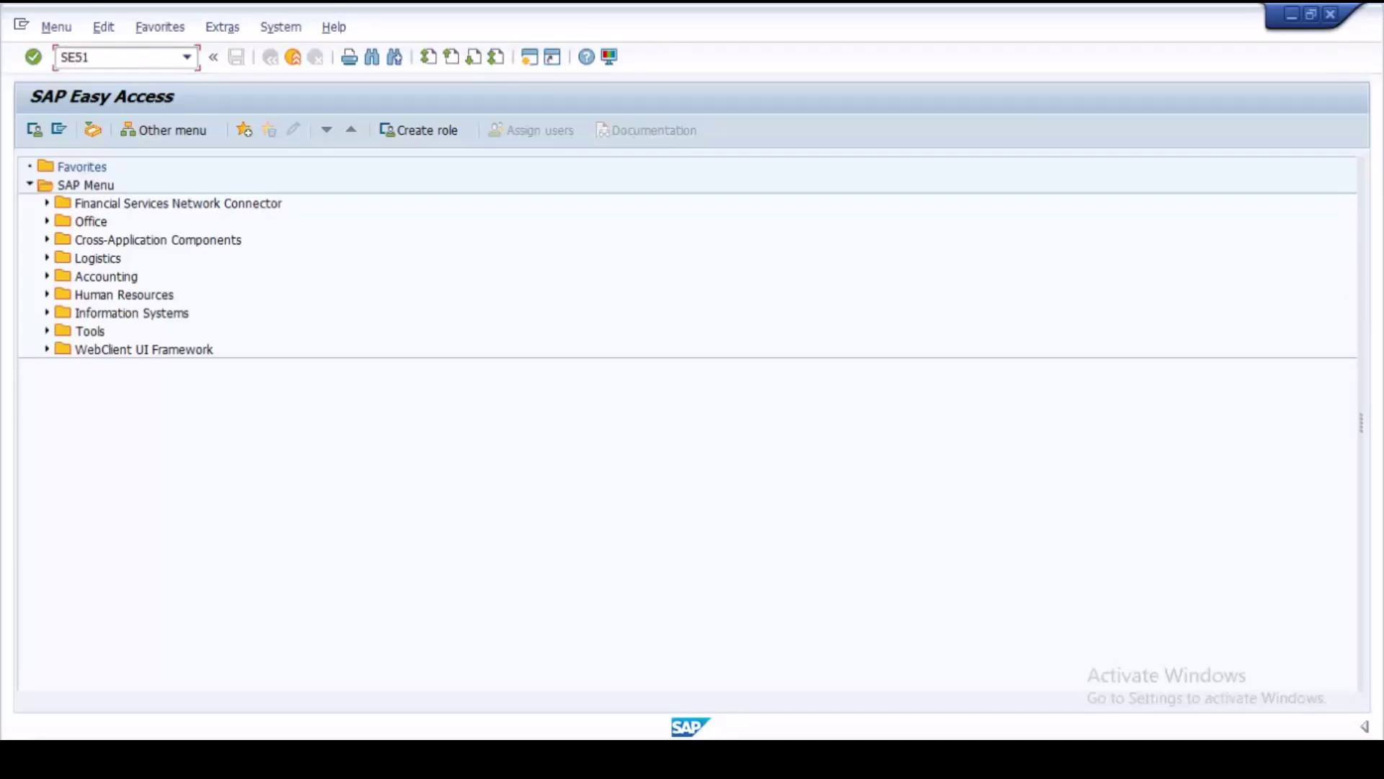
text(51)
Step: Open screen 8309 of program SAPMV45A for change in the Screen Painter layout editor
key(Return)
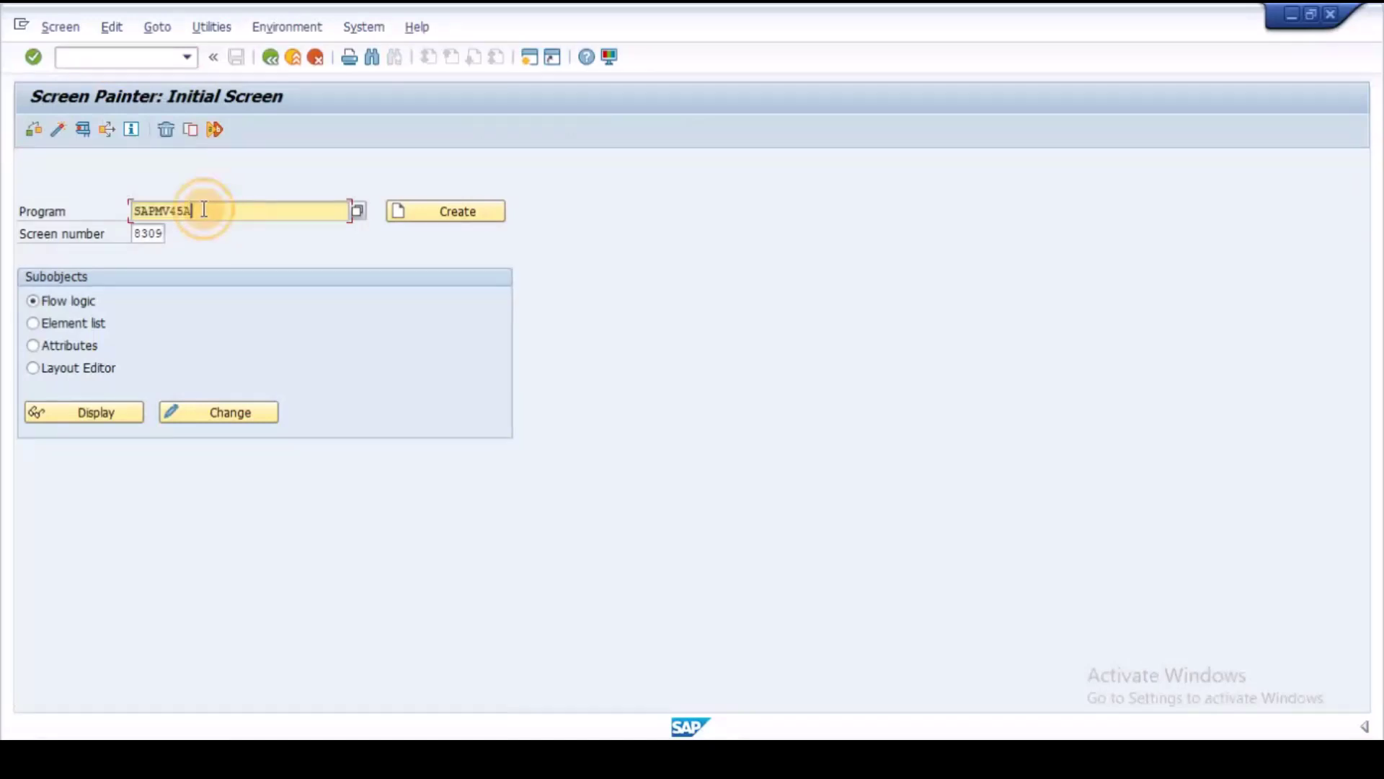
click(231, 215)
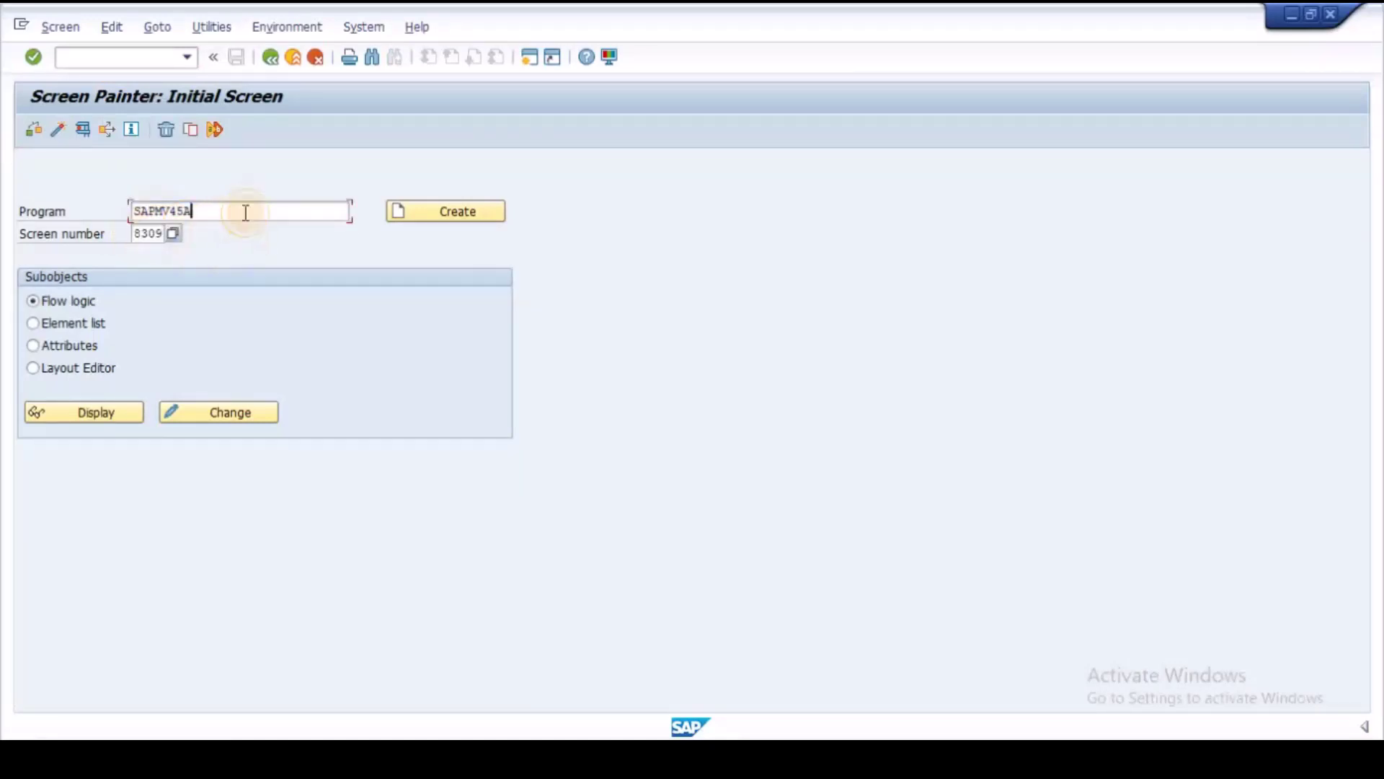
click(206, 416)
click(307, 131)
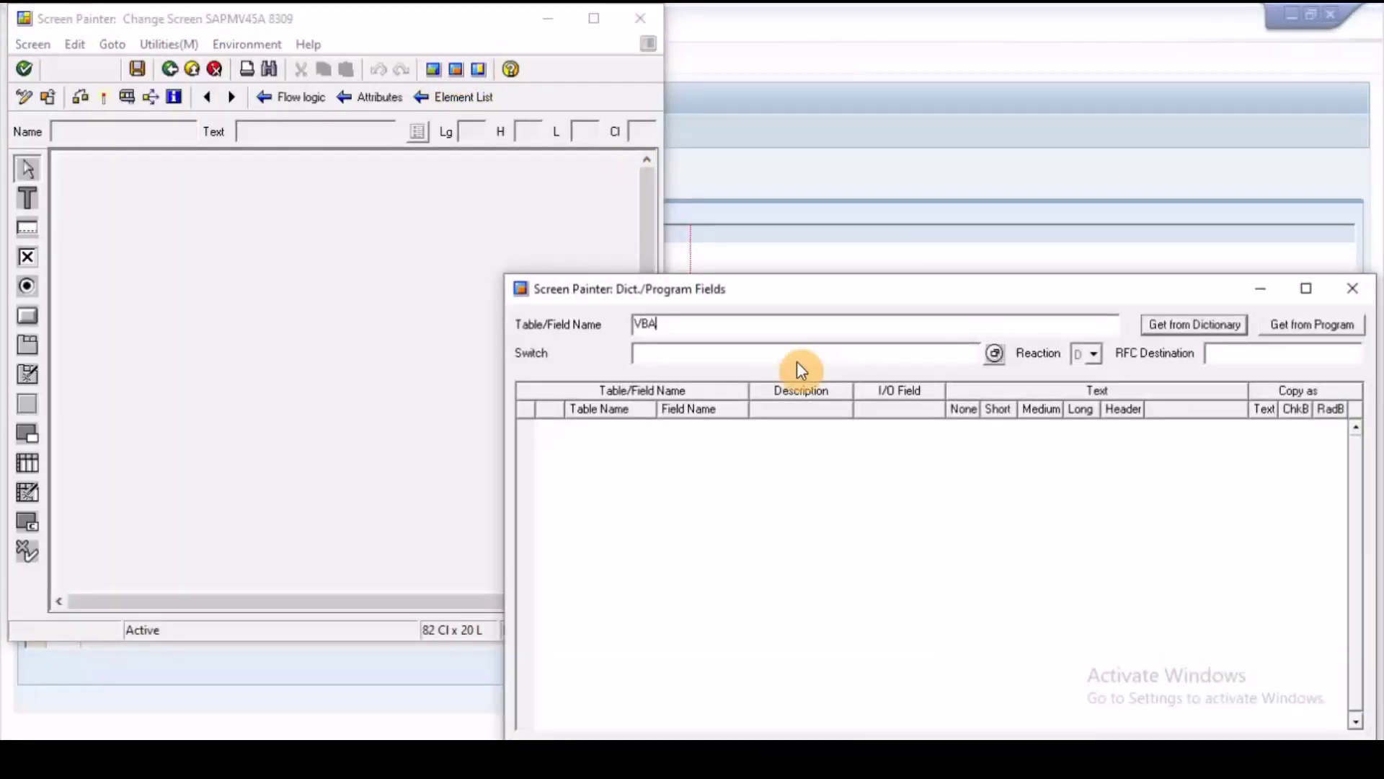
Step: Place VBAK-ZREG's Registration Number label and input field from the dictionary at the screen's top-left
key(Return)
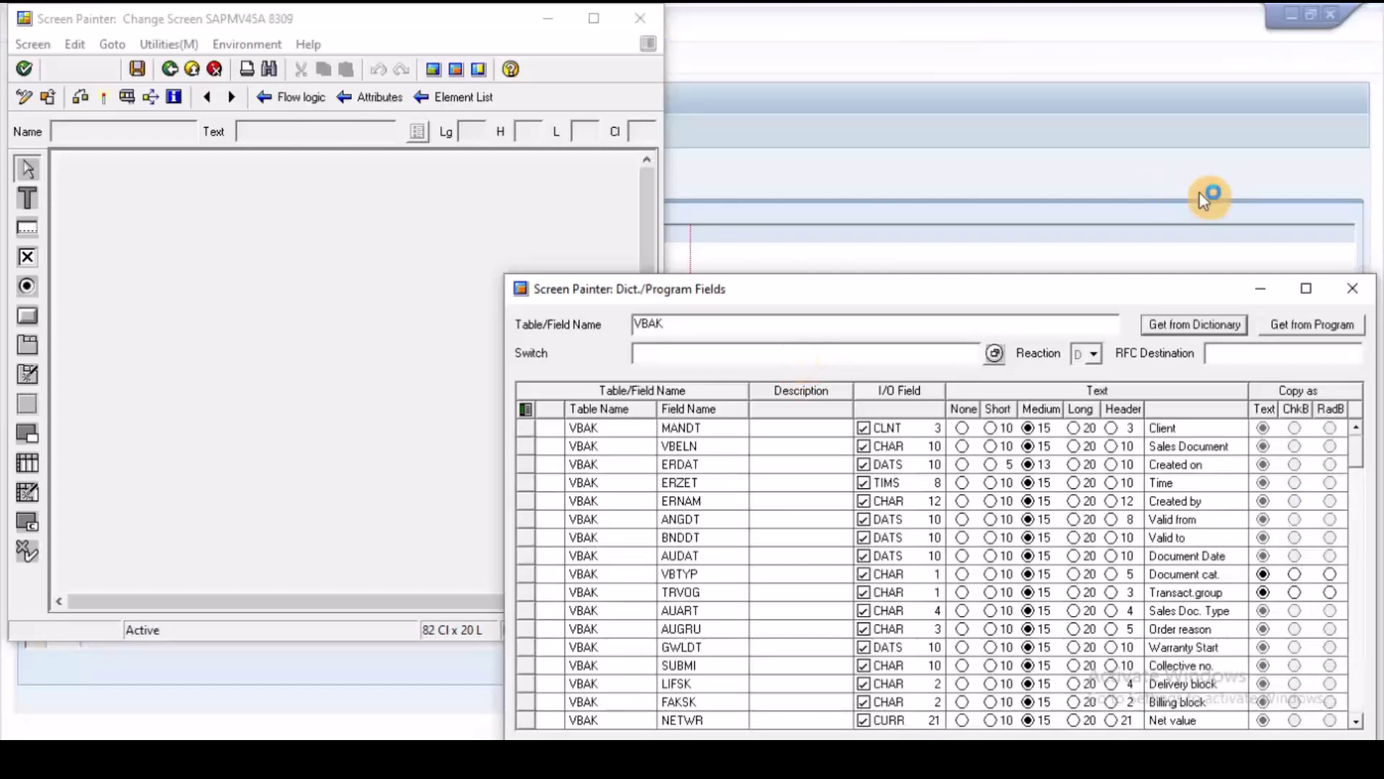
drag(1096, 291, 864, 63)
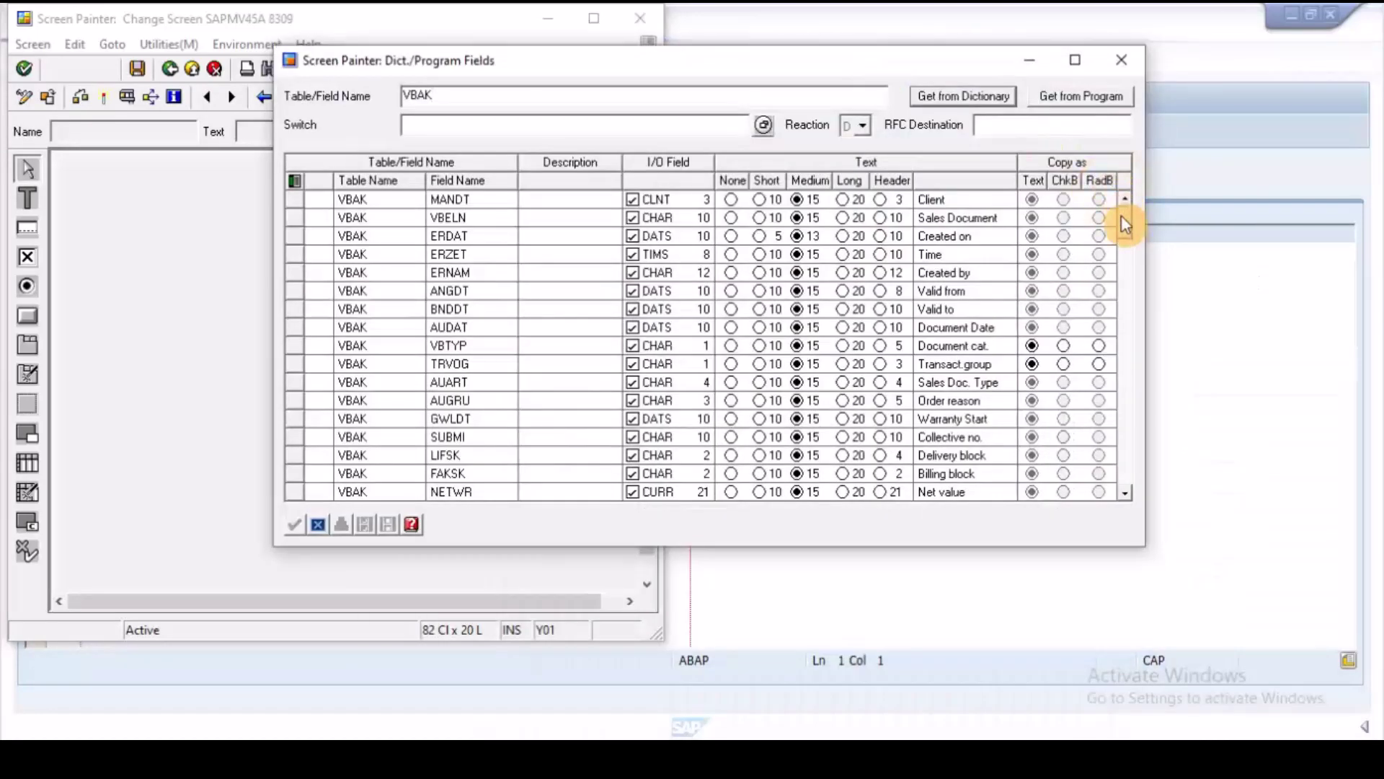
scroll(1132, 392, down, 10)
scroll(1131, 392, down, 10)
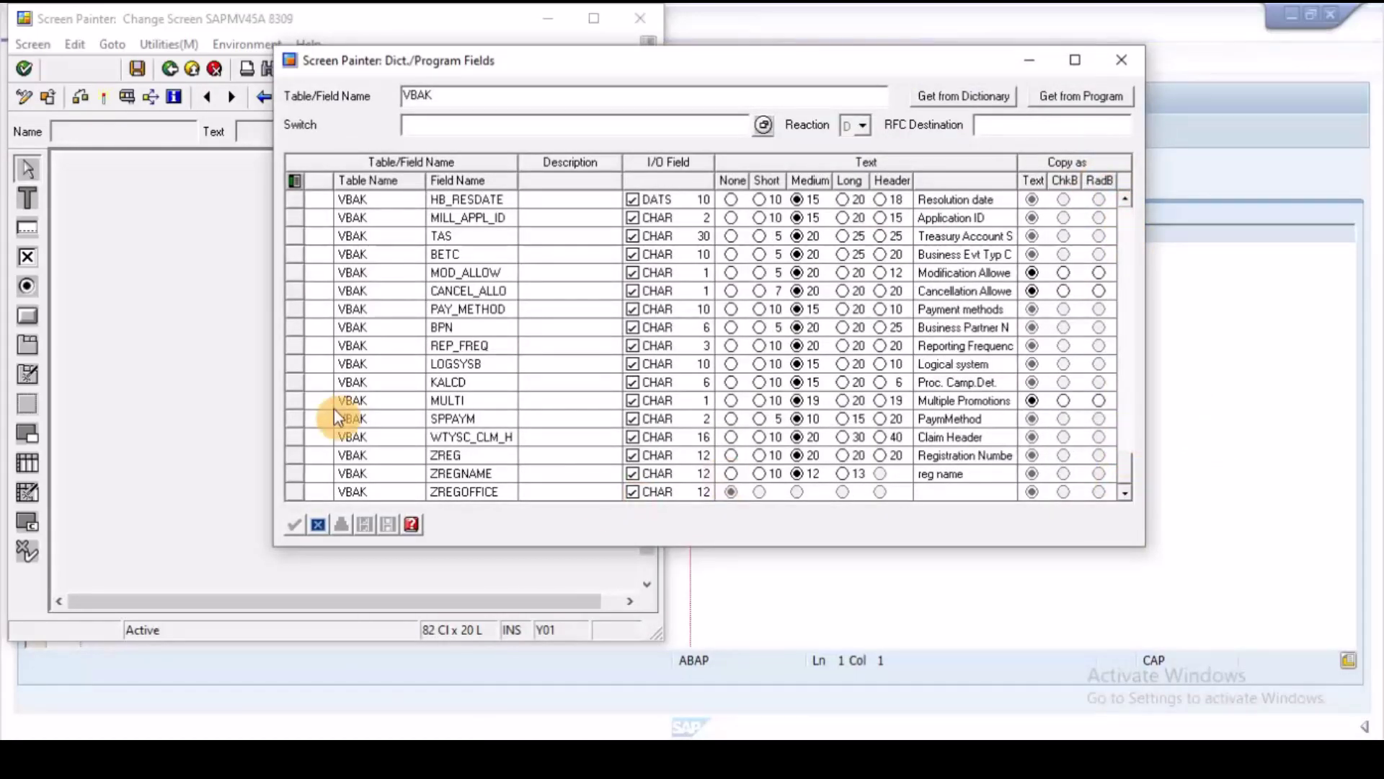
click(297, 460)
click(295, 525)
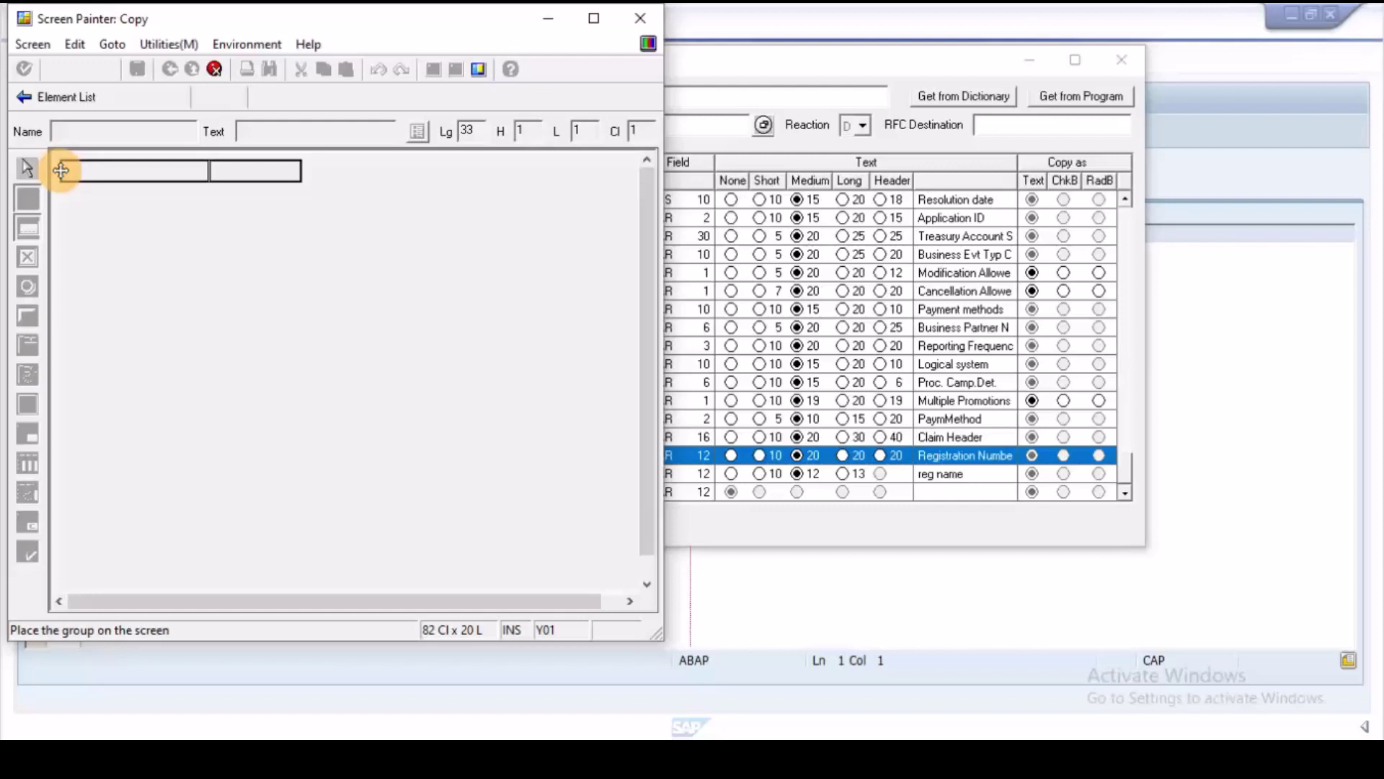
click(61, 170)
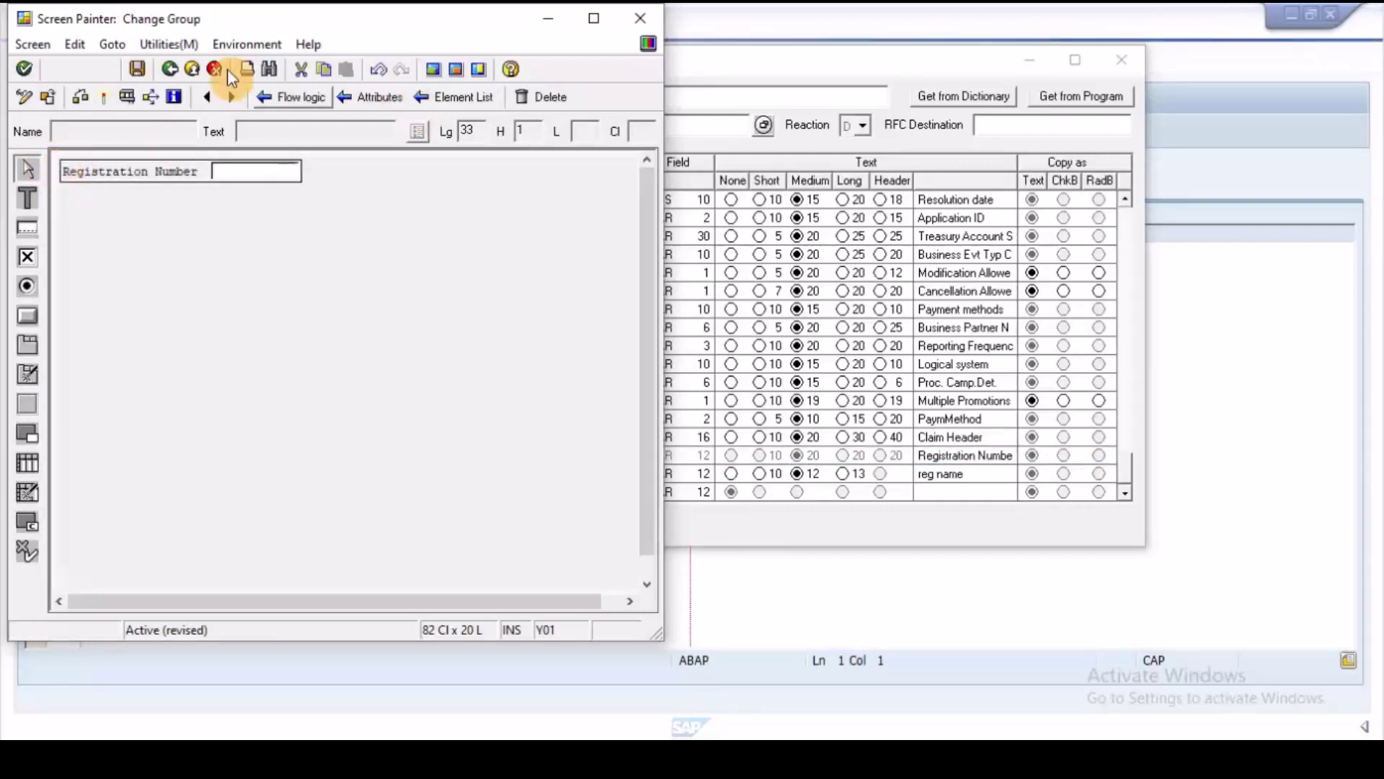
click(101, 96)
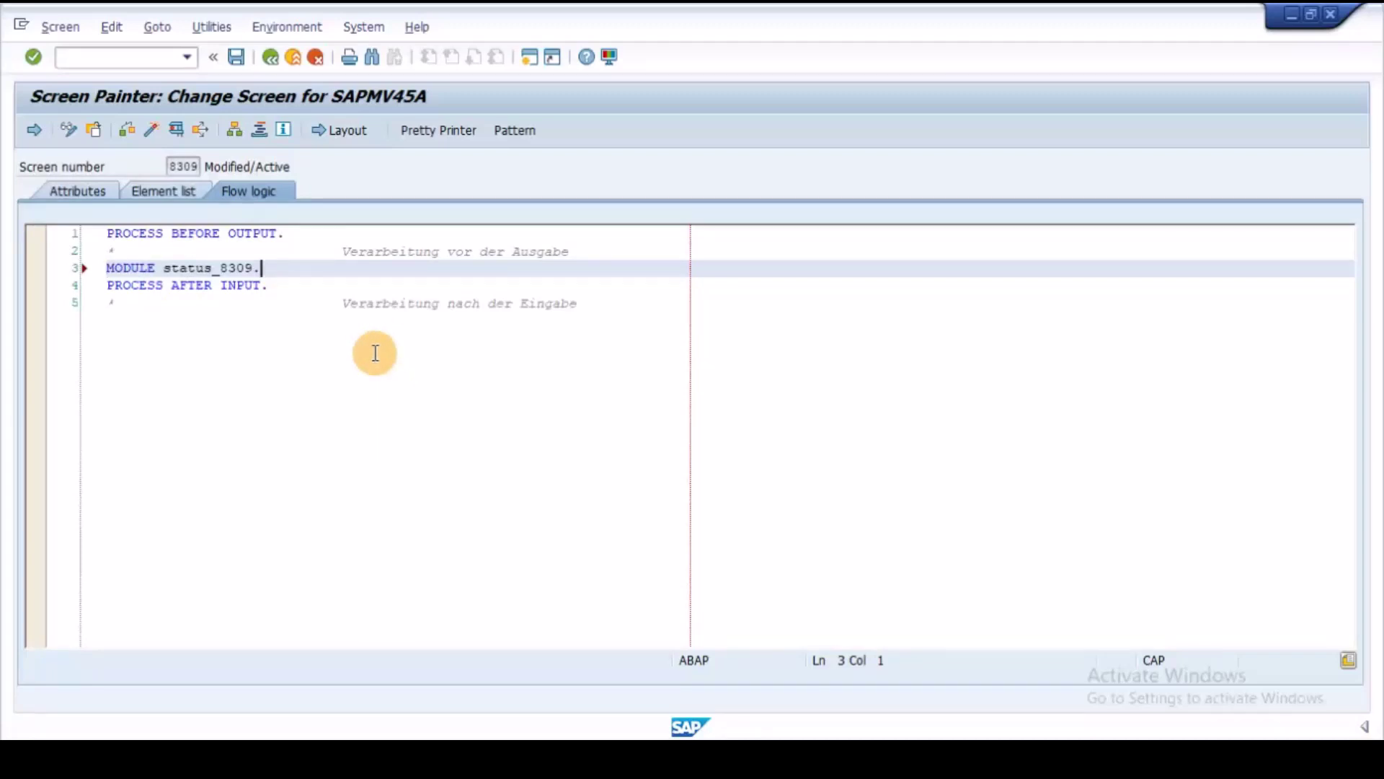
Step: Review module status_8309's VA03 check that sets screen-input to 0 and modifies the screen
click(233, 269)
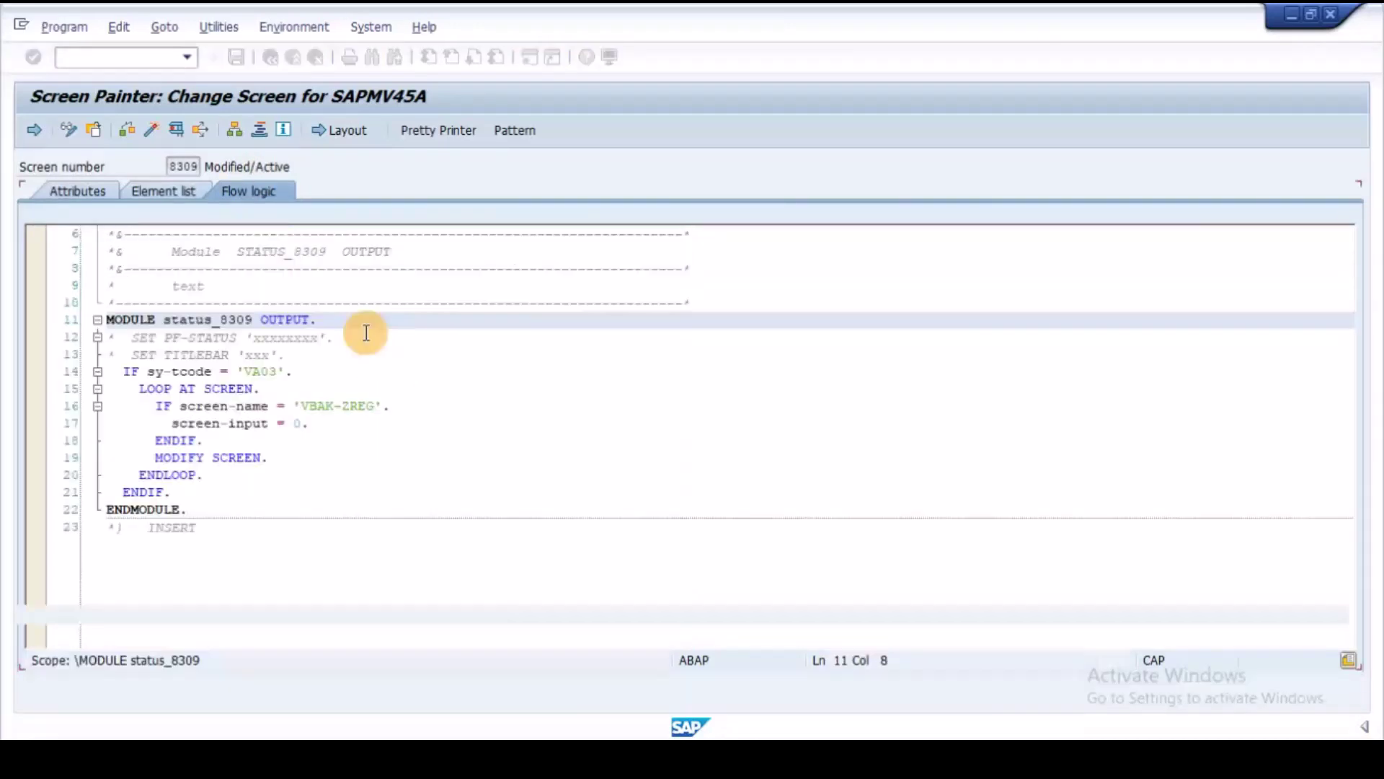
click(263, 310)
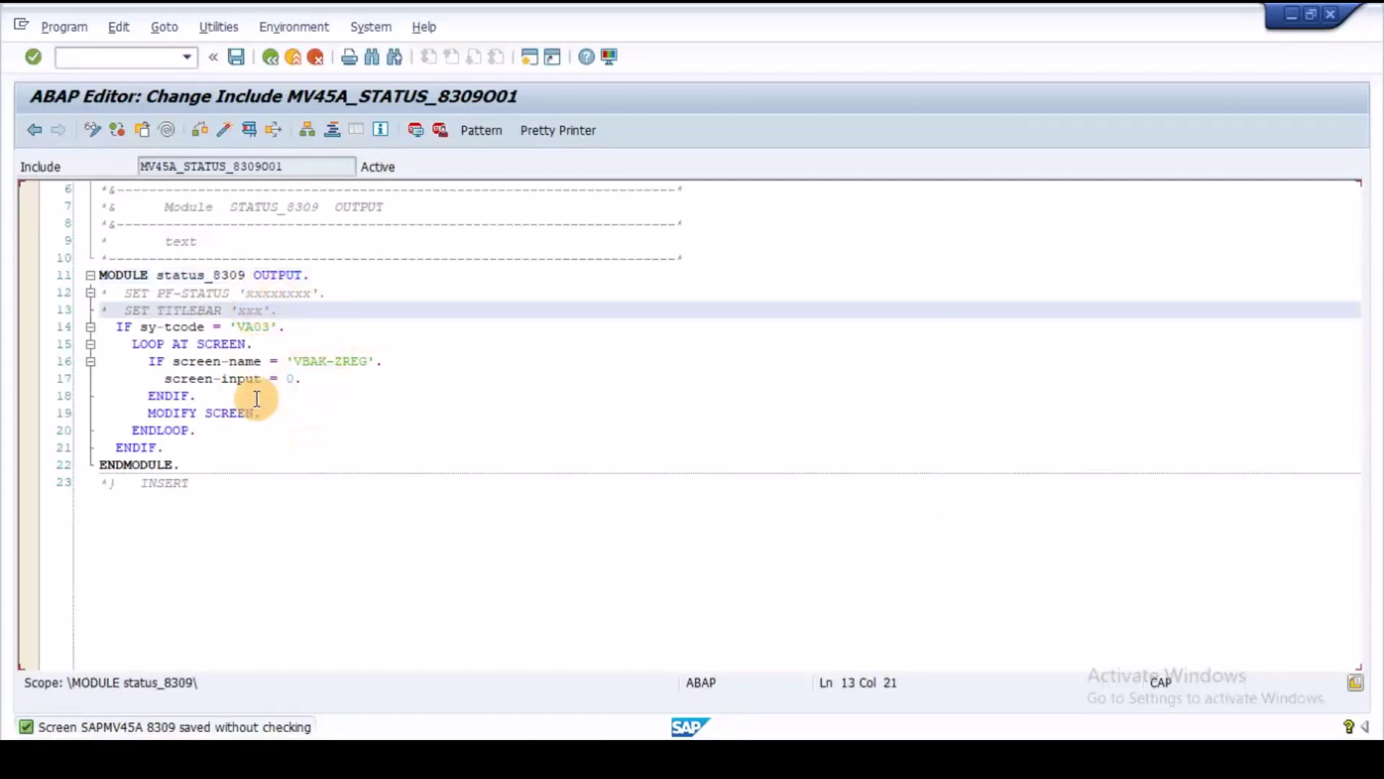
drag(173, 443, 102, 324)
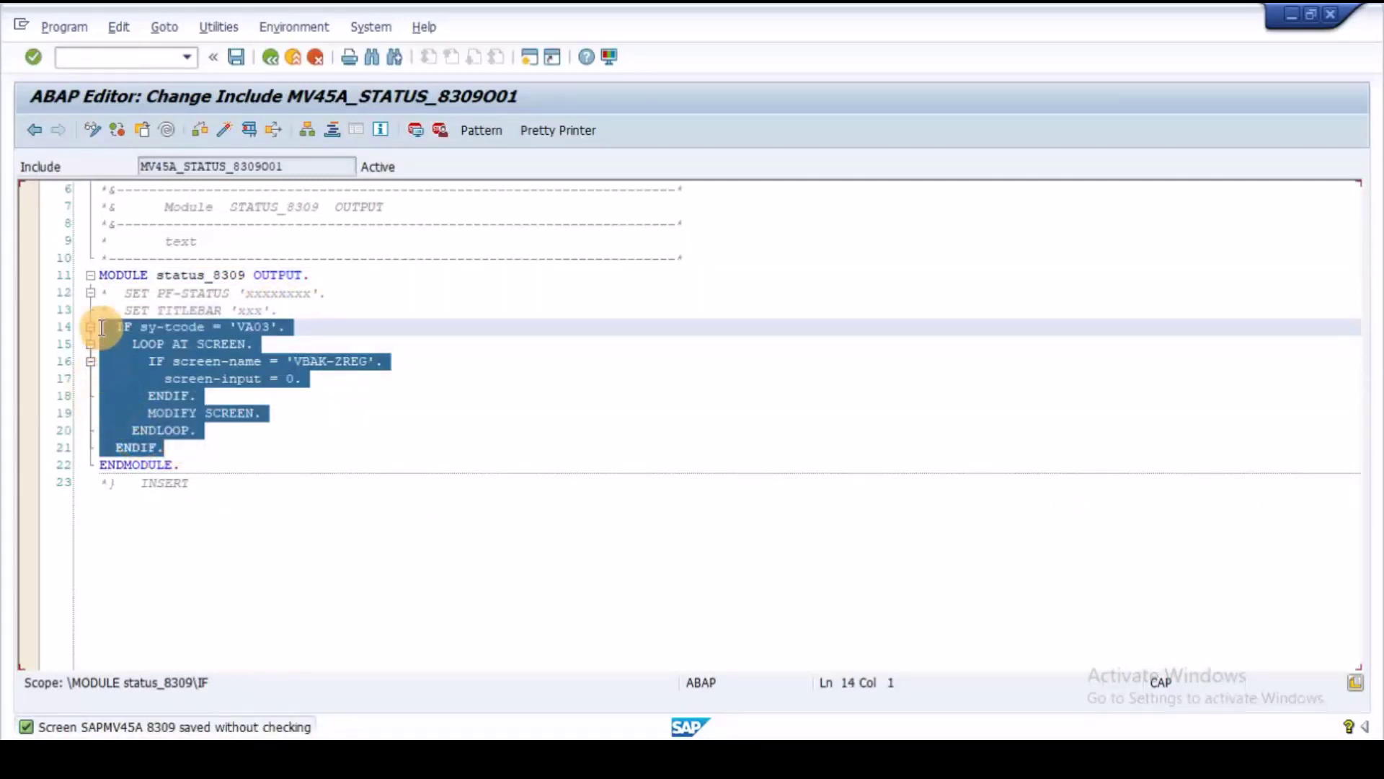
click(103, 331)
click(279, 326)
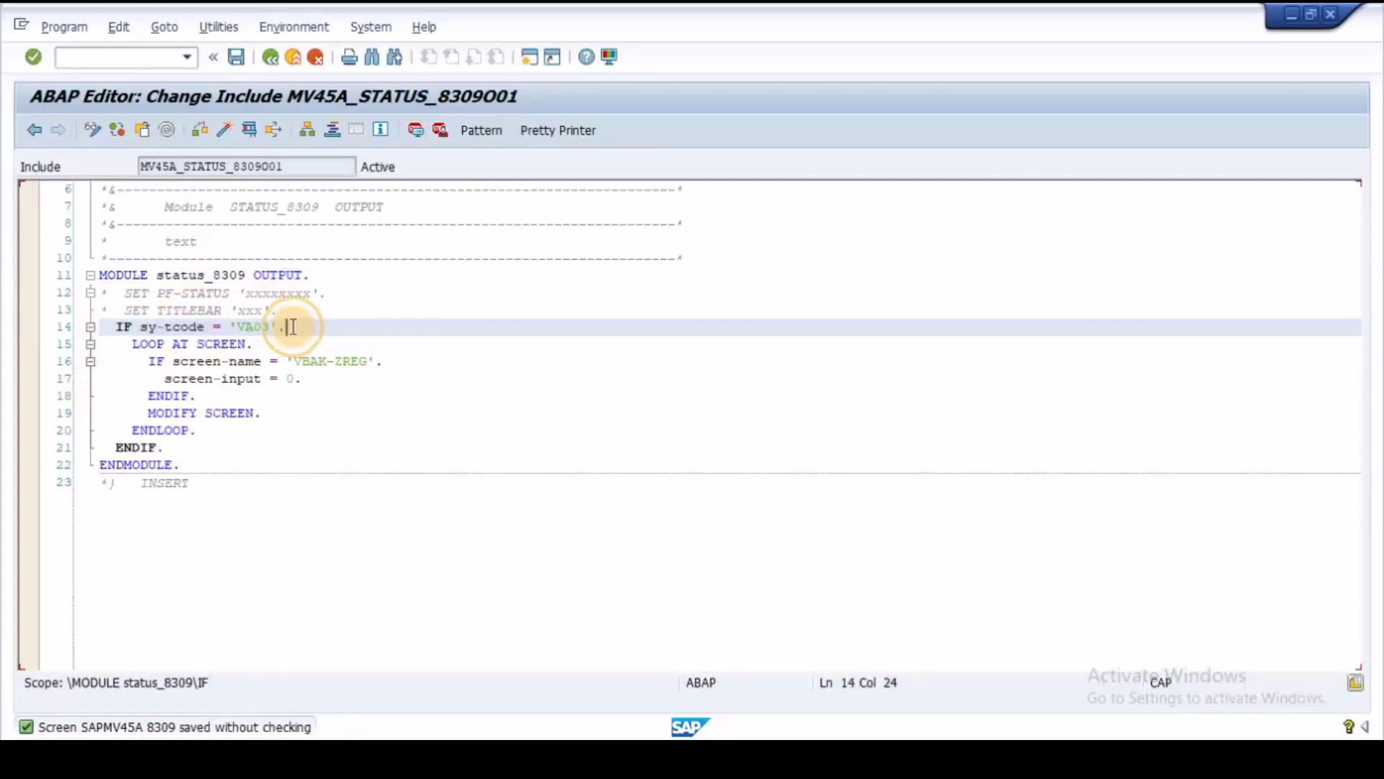
click(284, 380)
click(287, 422)
click(279, 448)
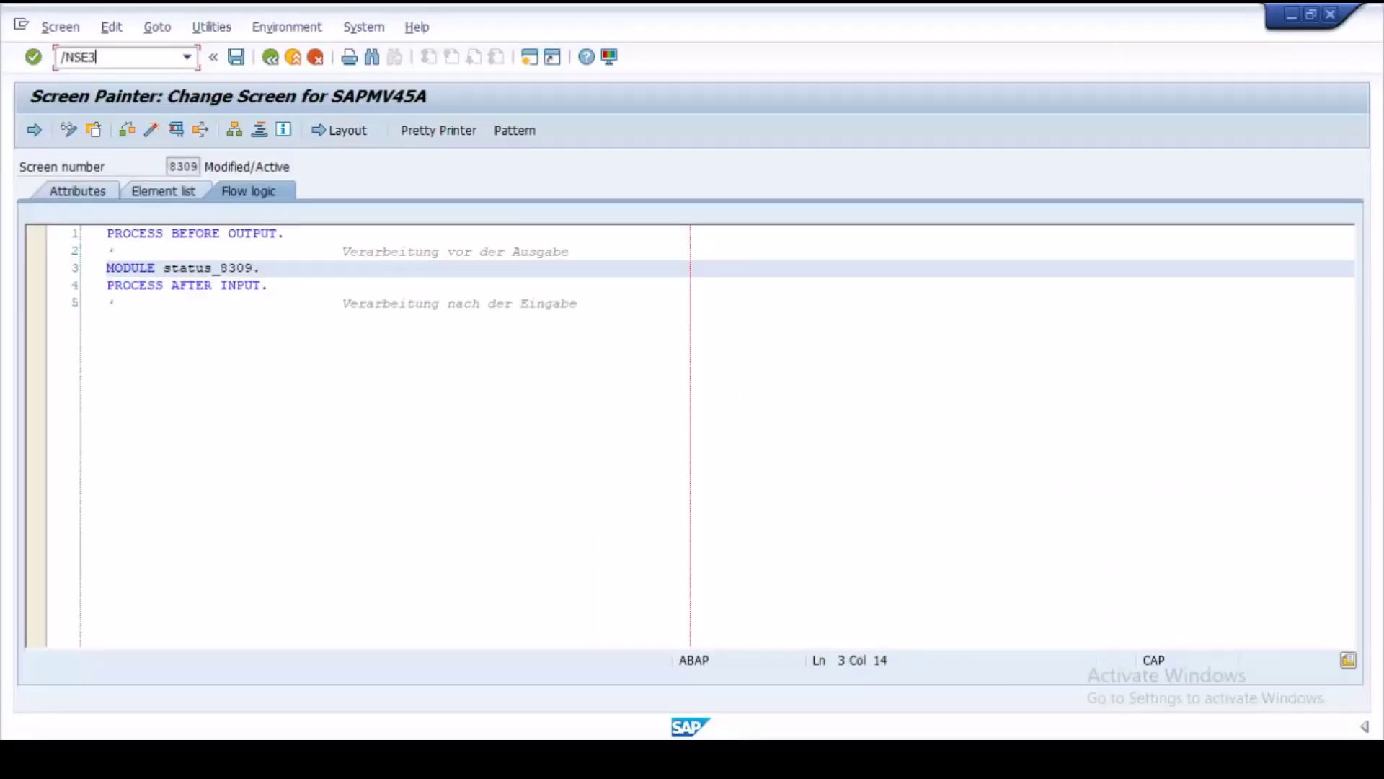
Step: Open MV45AFZZ in SE38 and add code assigning lv_locco to vbak-ZREG in USEREXIT_MOVE_FIELD_TO_VBAK
key(Return)
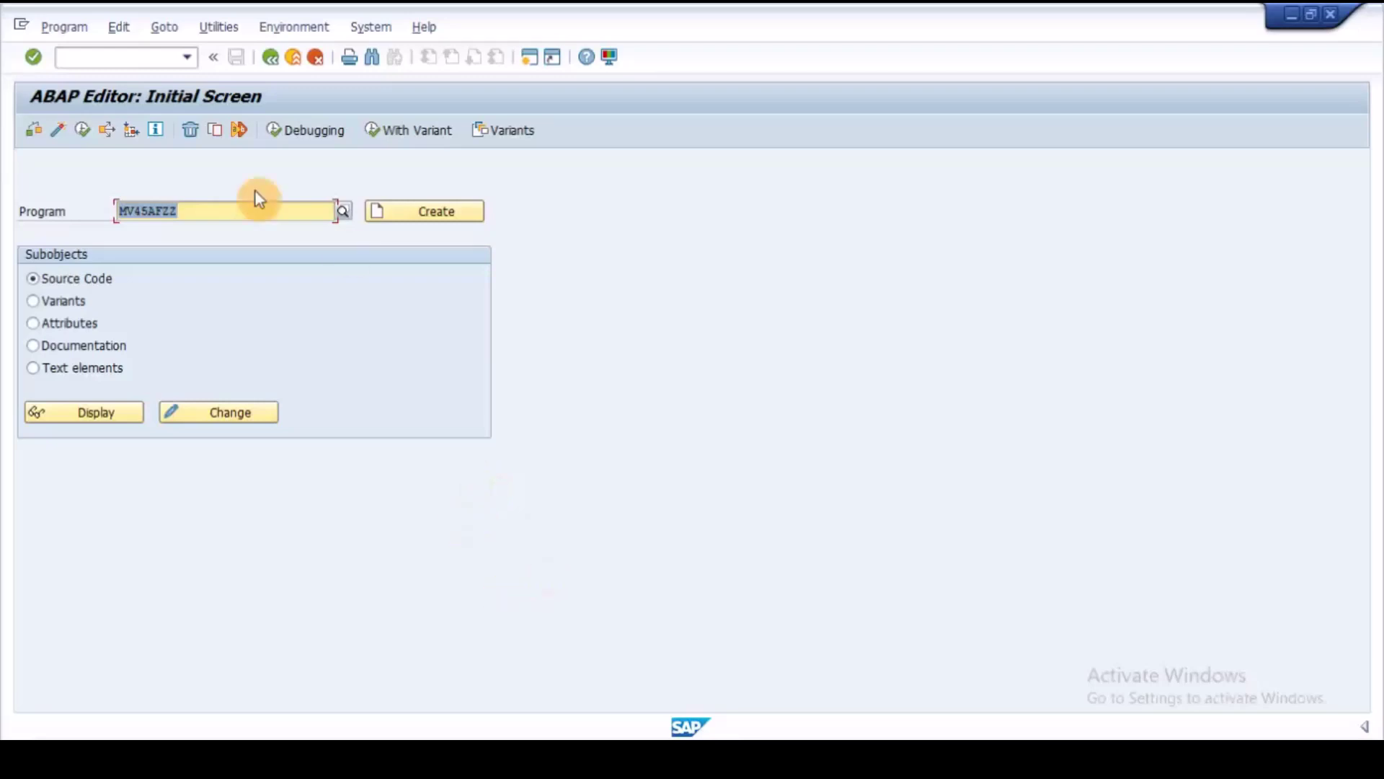
click(112, 414)
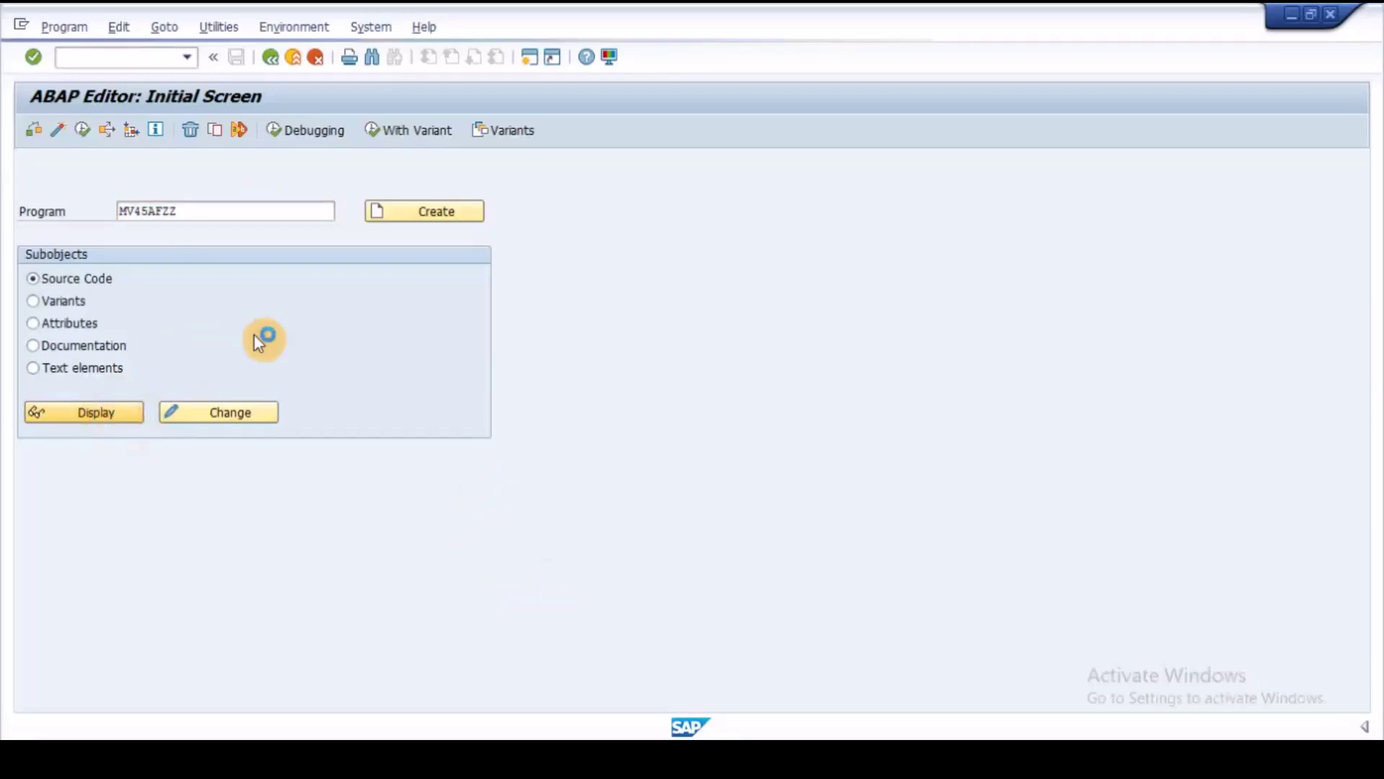
drag(141, 534, 401, 533)
click(433, 542)
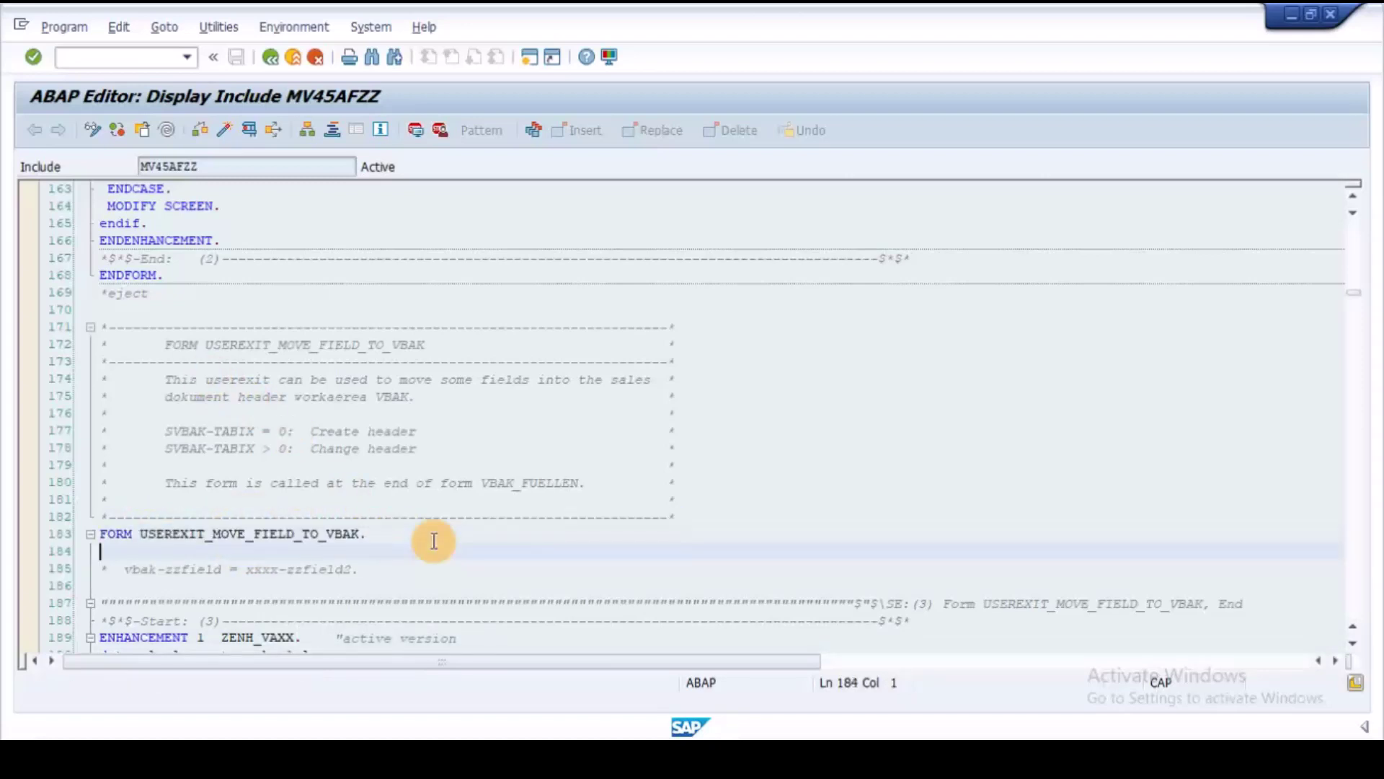
key(Down)
key(Down)
key(Down)
key(Down)
key(Down)
key(Down)
key(Down)
key(Down)
key(Down)
text(ENDSELECT. if lv_locco is not INITIAL.   vbak-ZREG = lv_locco. endif. endif. ENDENHANCEMENT.)
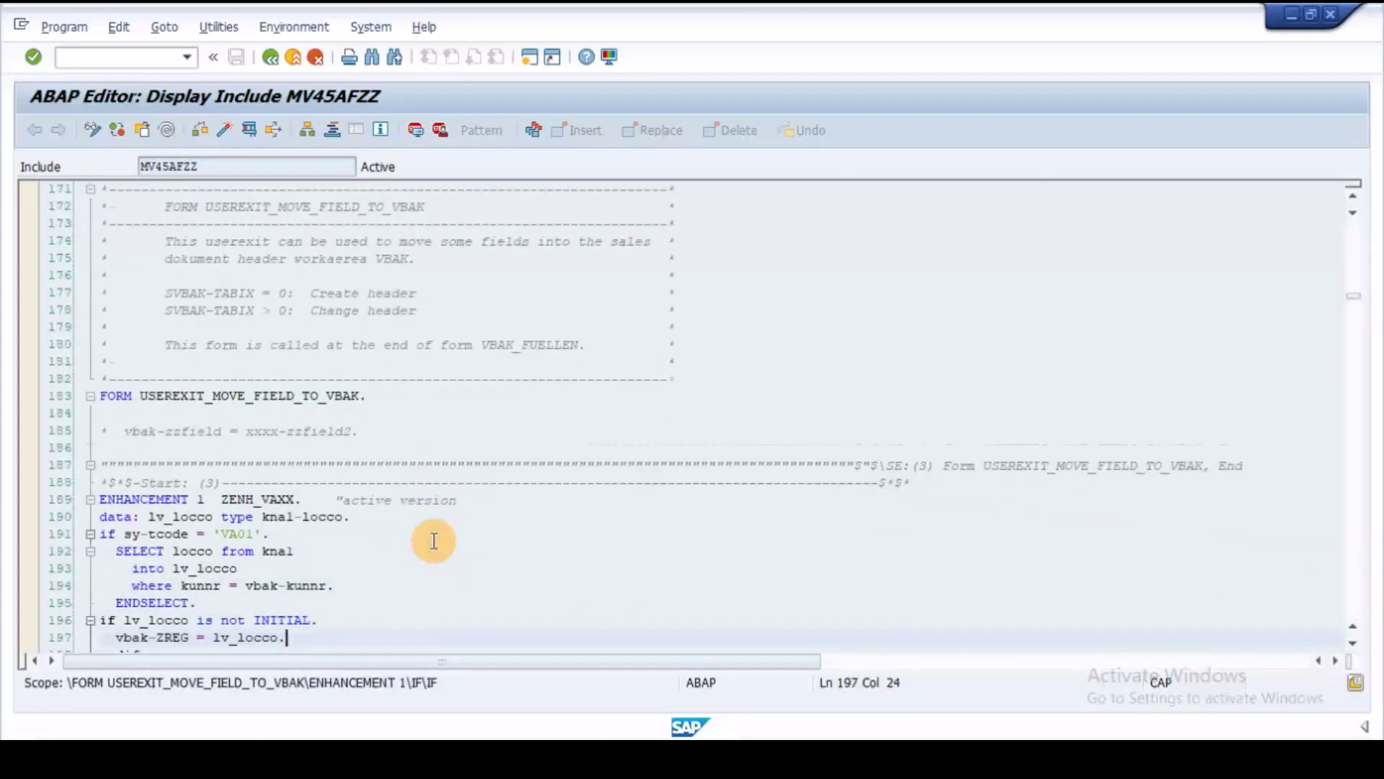
key(Down)
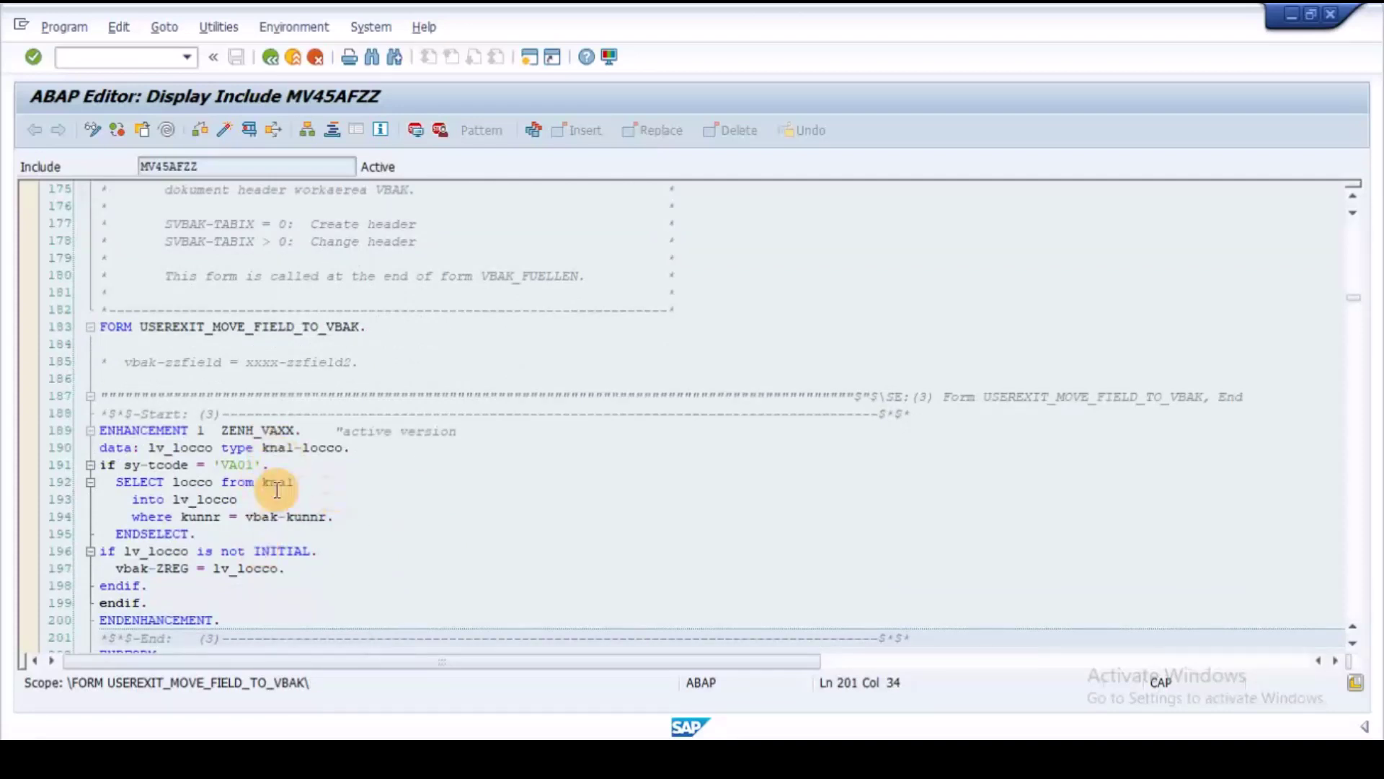
Step: Review the SELECT locco FROM kna1 statement, ENDSELECT and the vbak-ZREG assignment
click(171, 479)
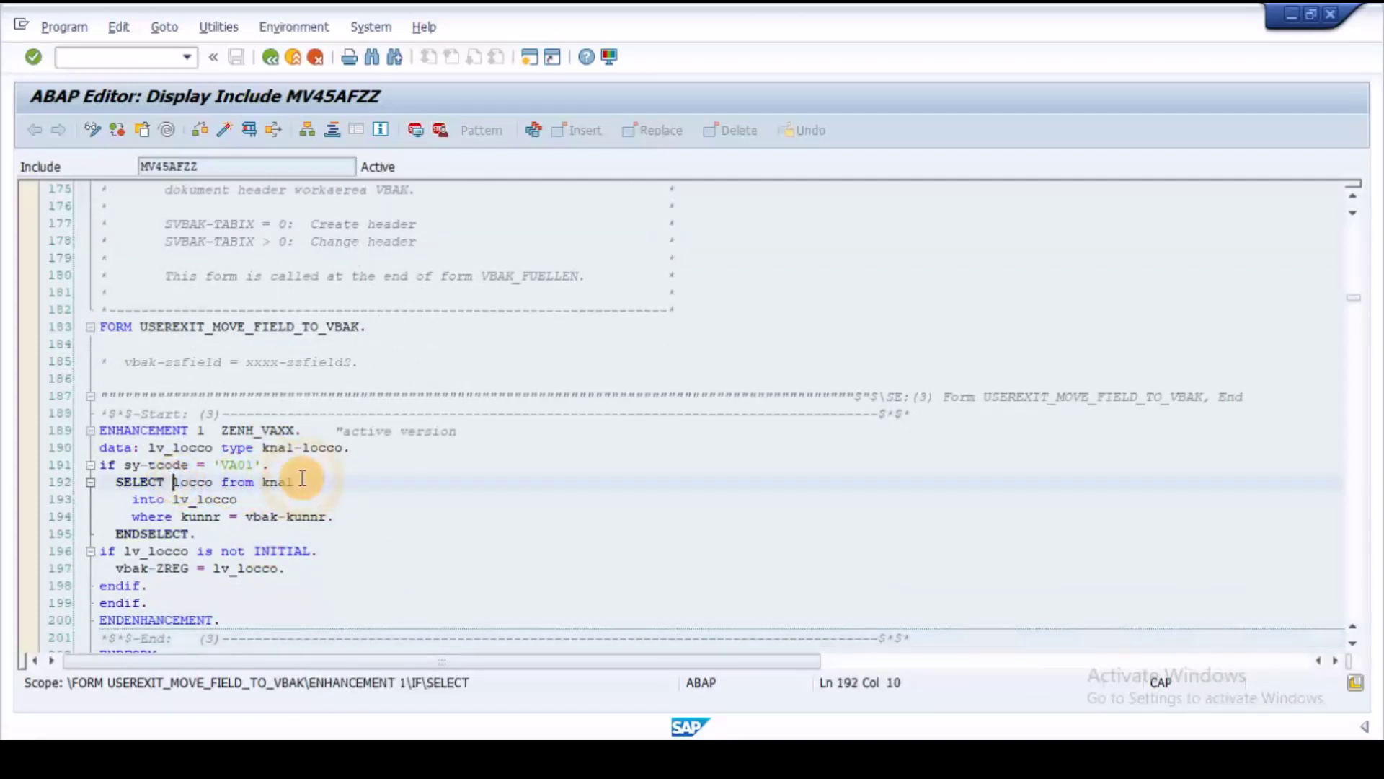
click(263, 482)
drag(173, 482, 229, 481)
click(306, 534)
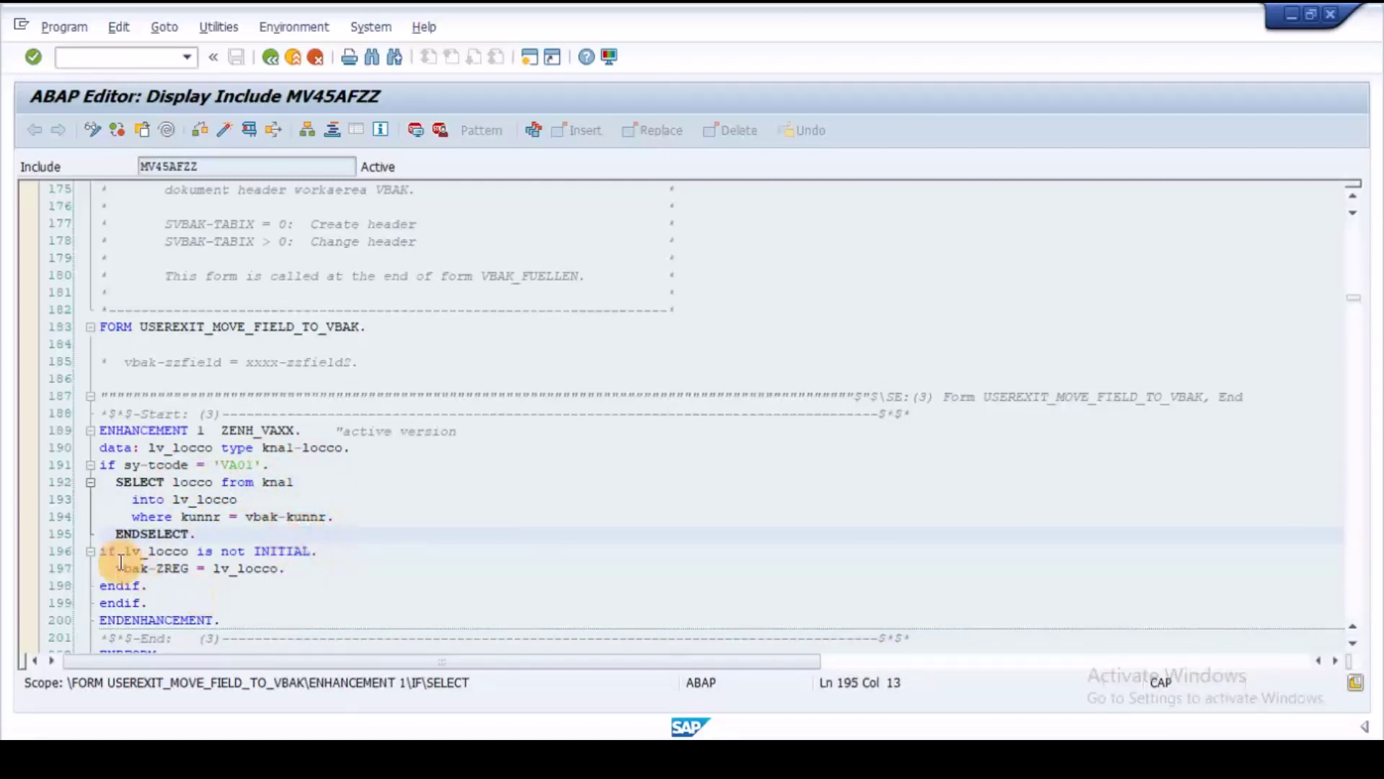
drag(117, 568, 308, 561)
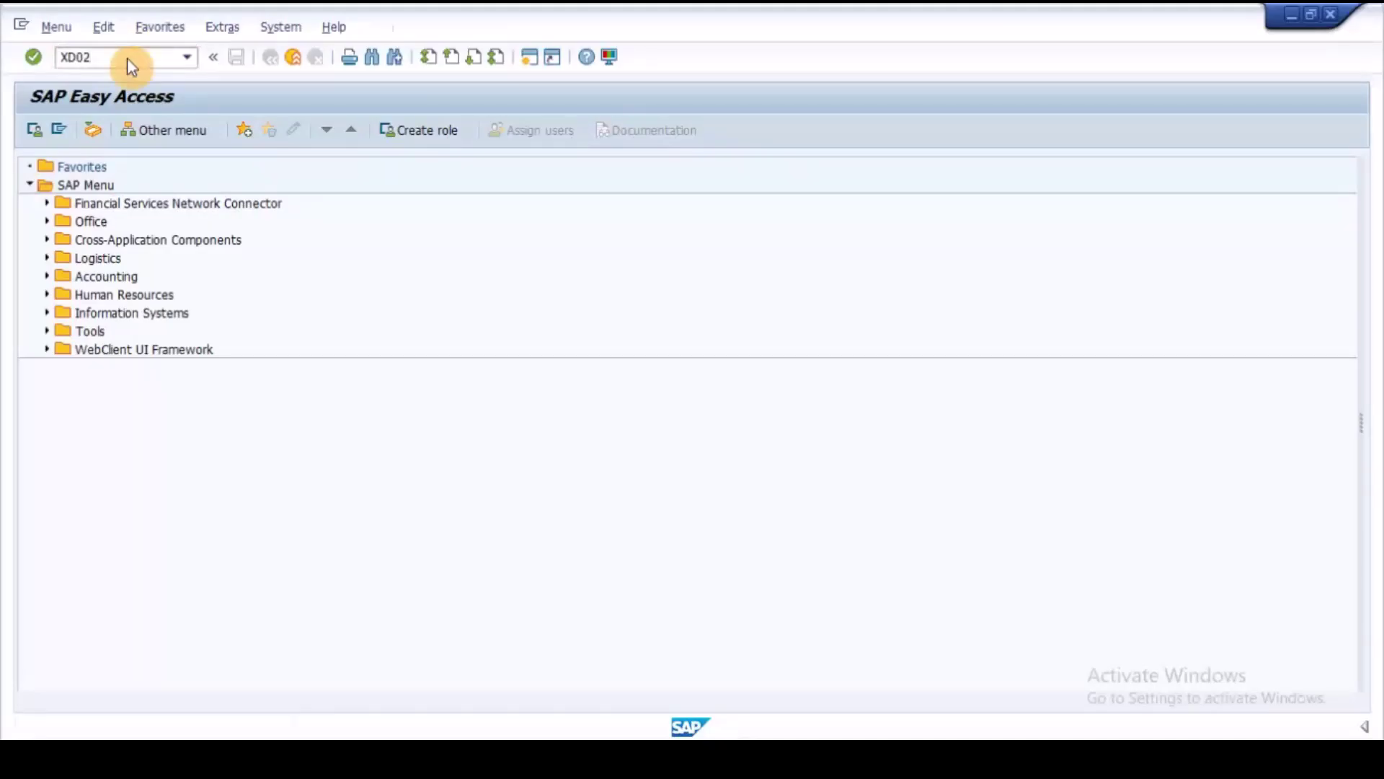
key(Return)
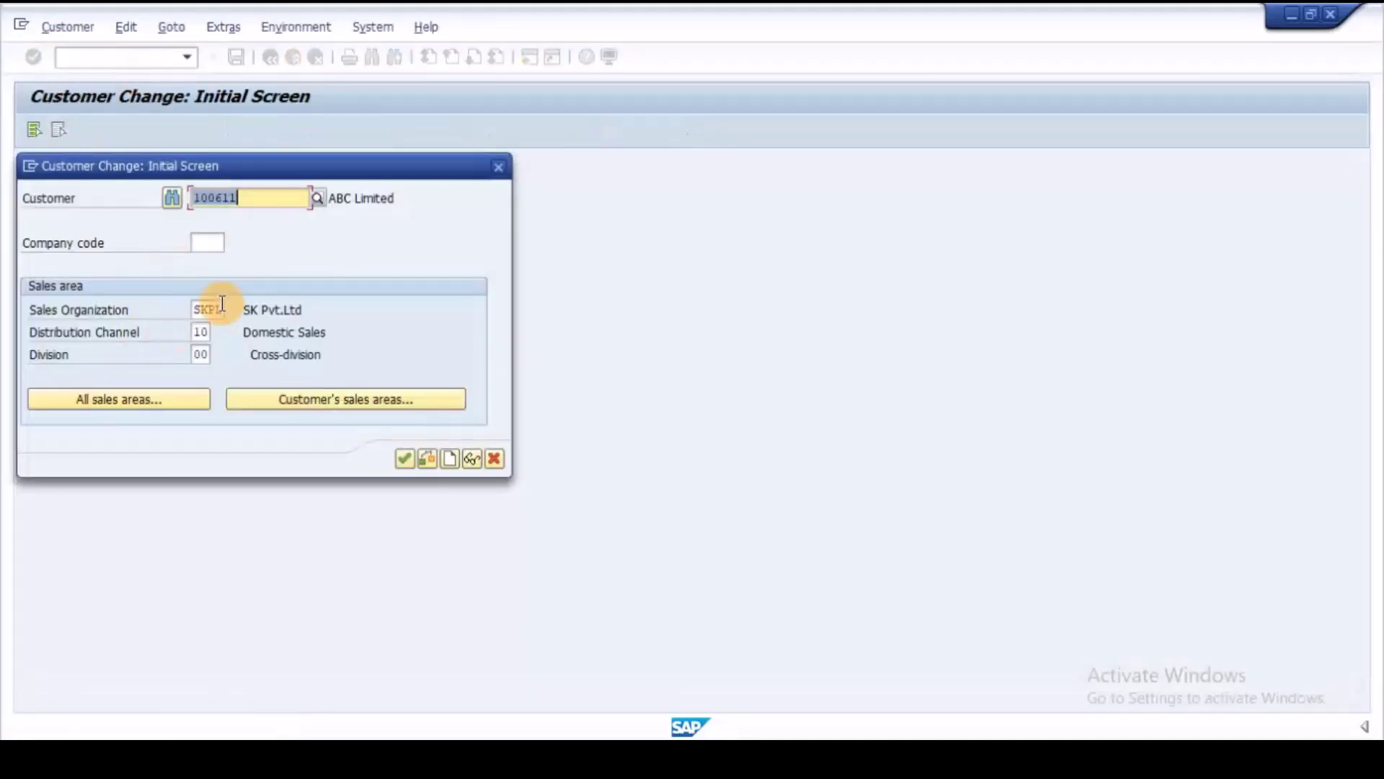
key(Return)
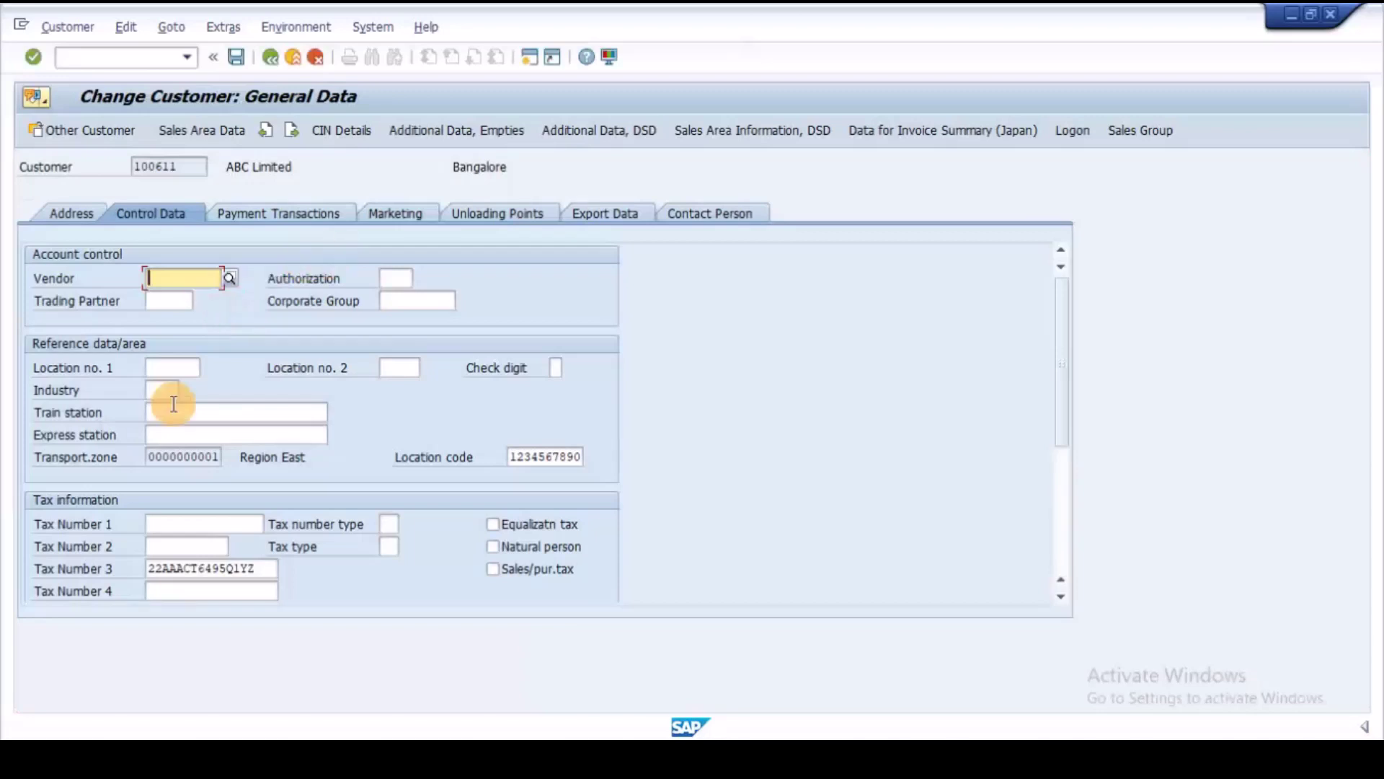
drag(509, 456, 632, 459)
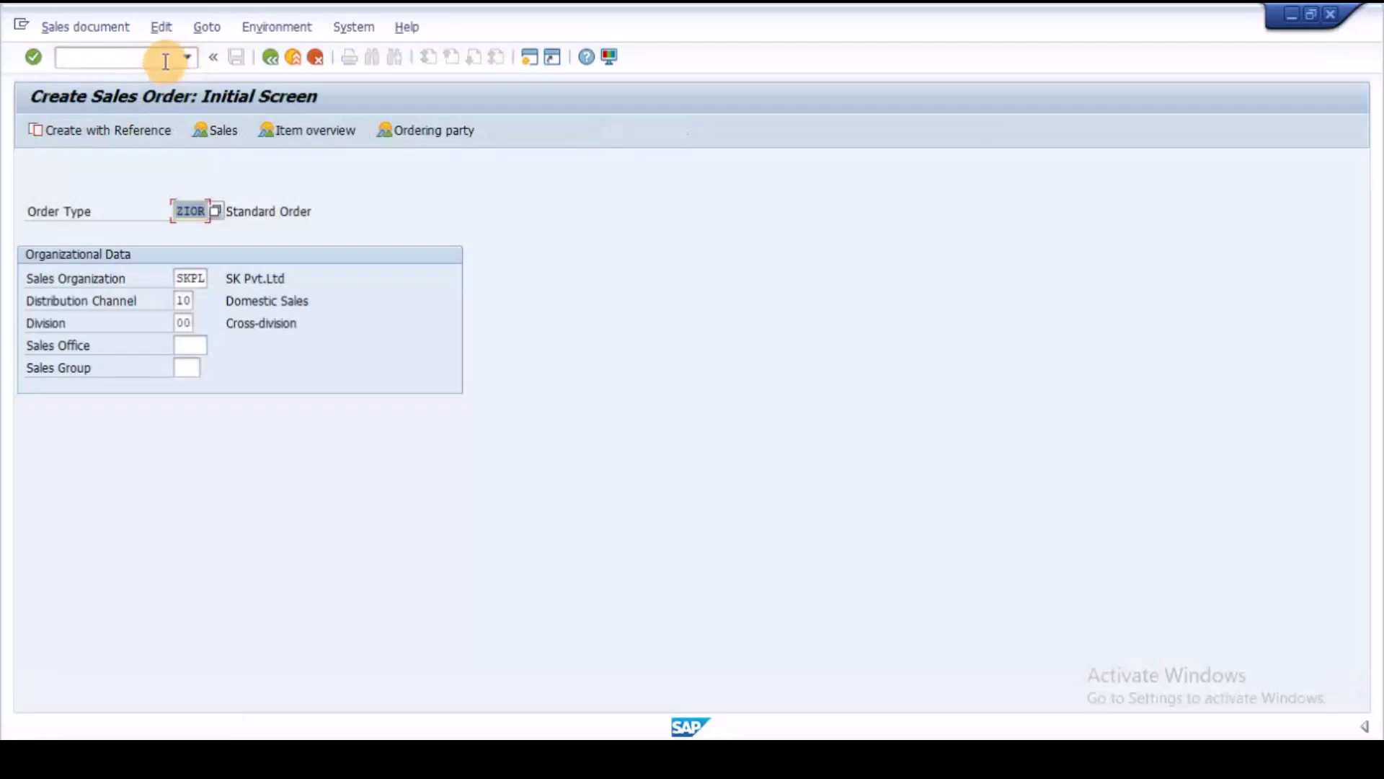
Step: Start a standard order for sold-to 100611 and check its header Additional data B
key(Return)
text(1)
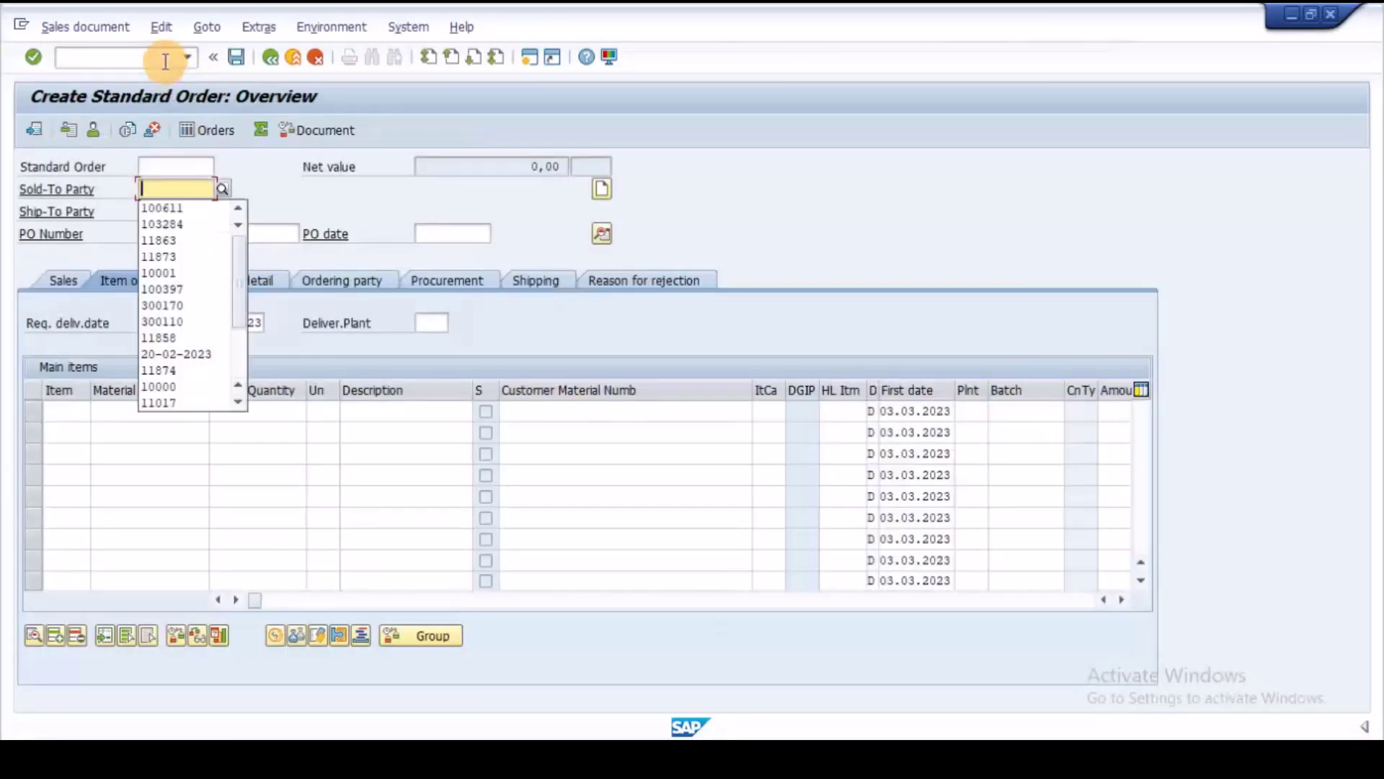
key(Down)
key(Return)
key(Return)
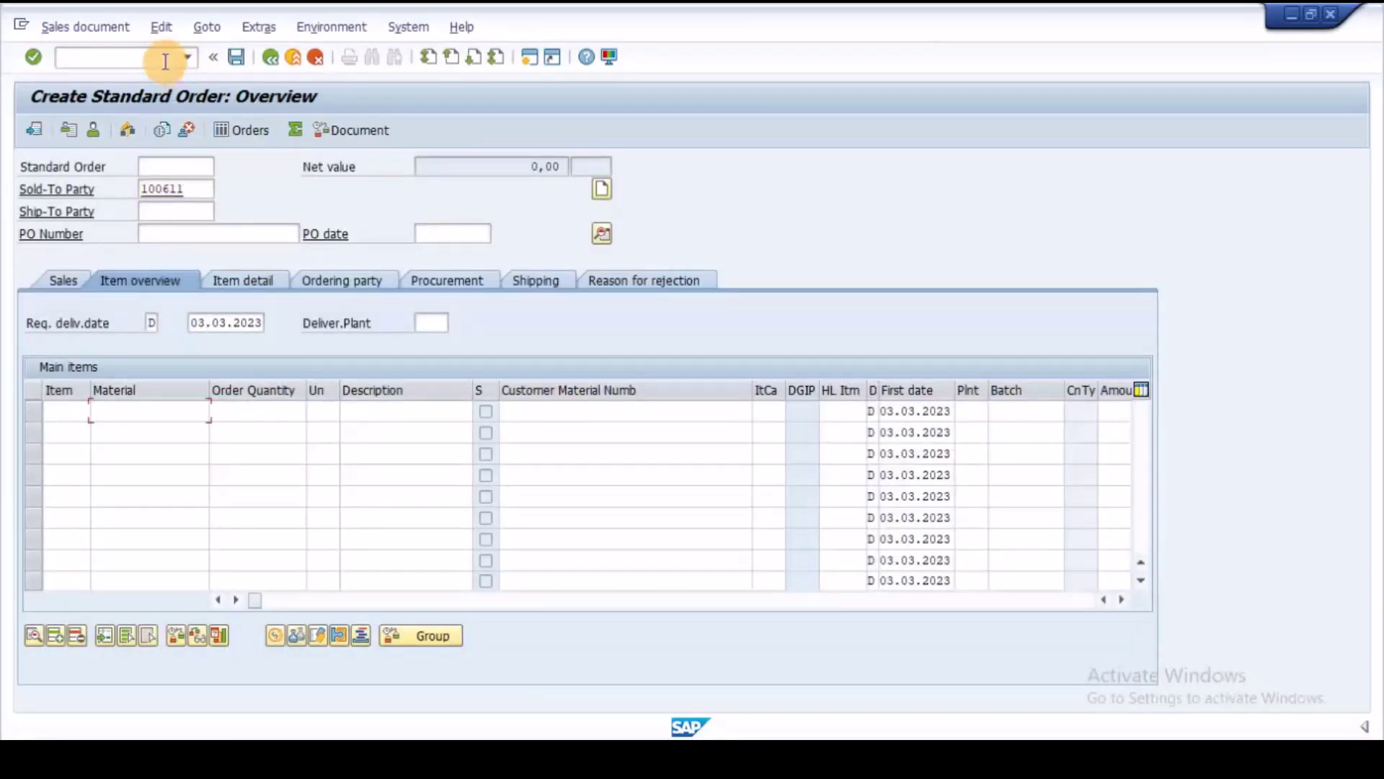
click(602, 234)
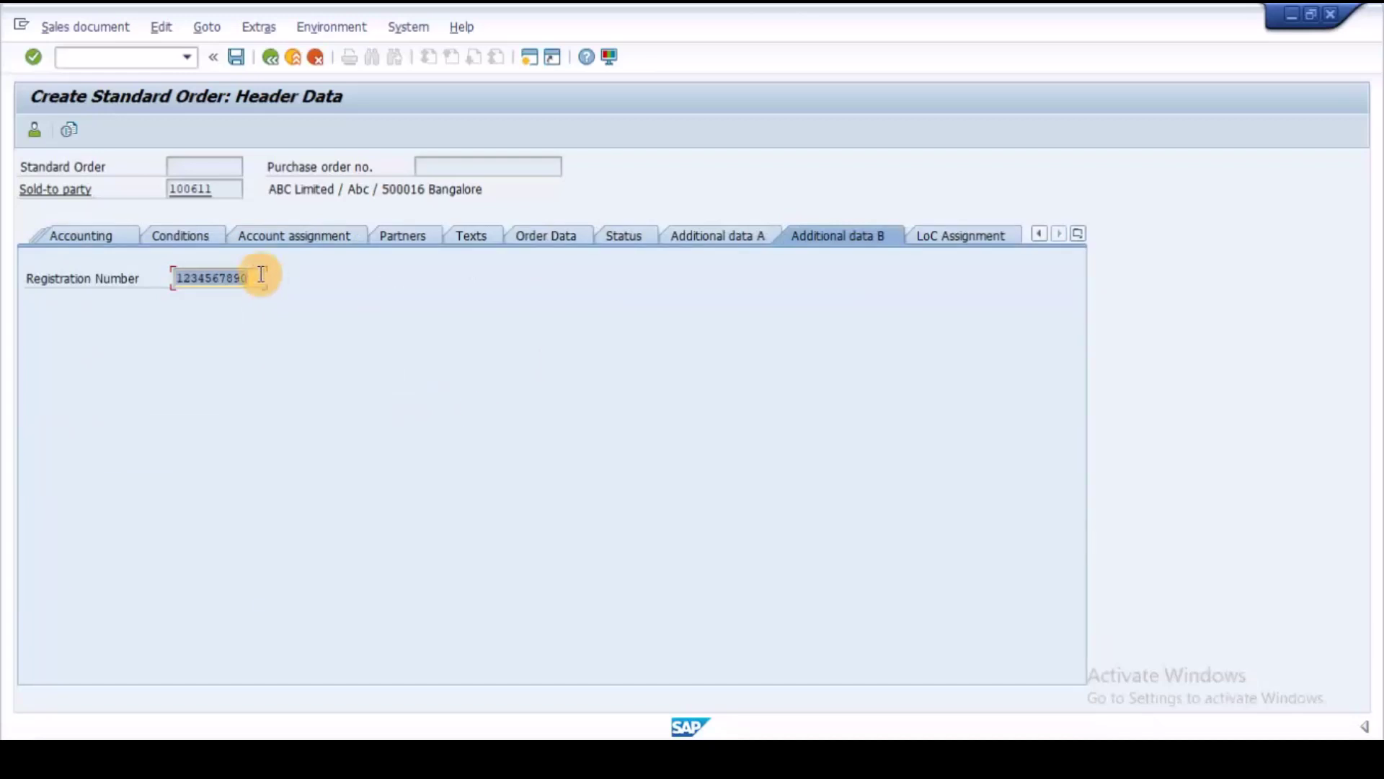
click(269, 58)
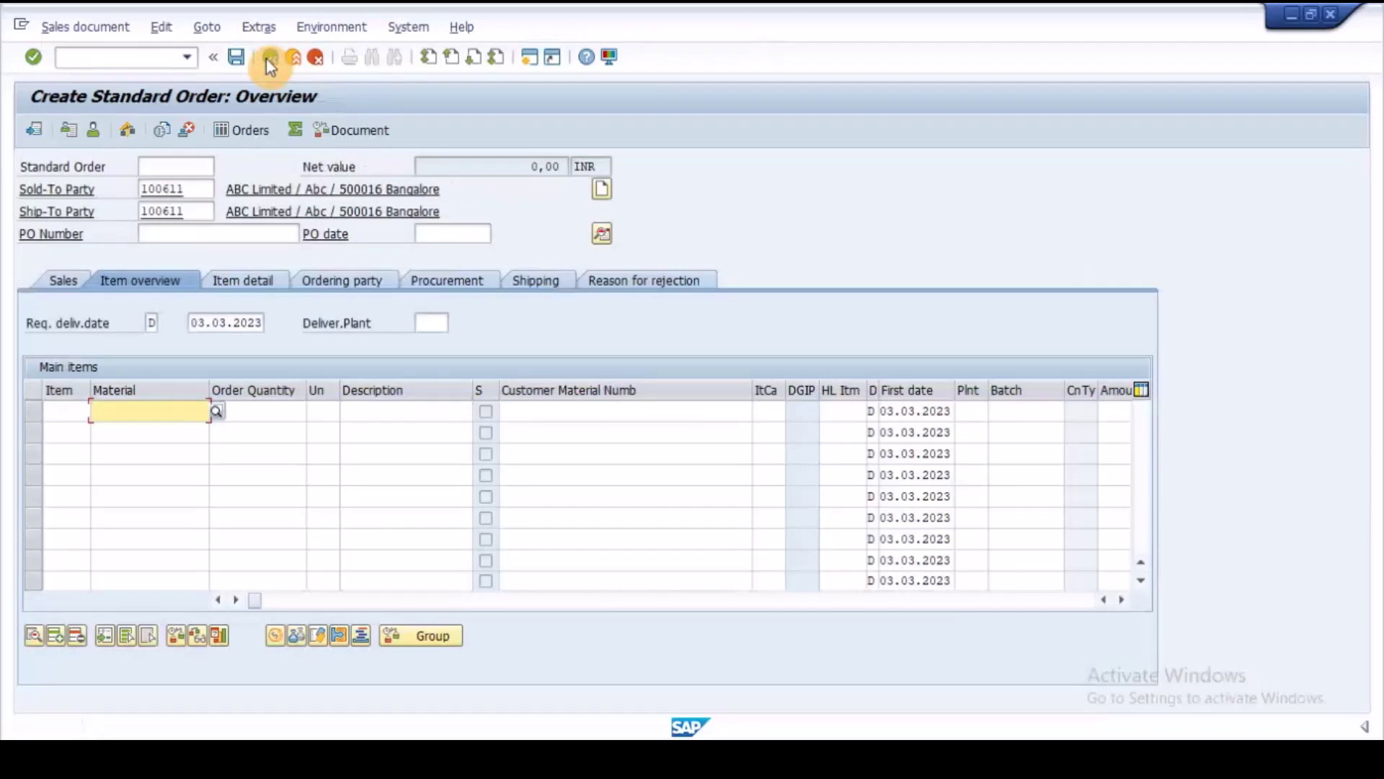
Step: Add material SK-10 with quantity 1 and save the order as 25673
click(155, 409)
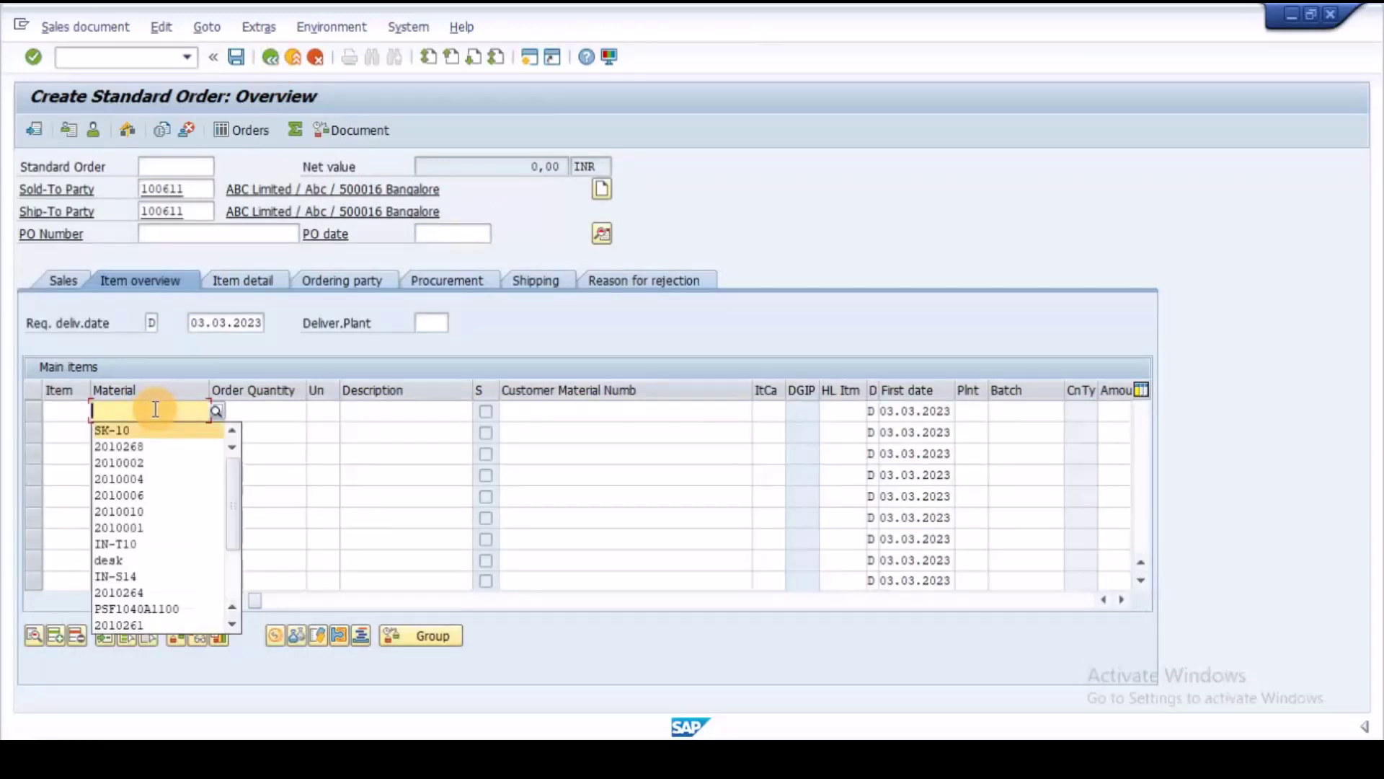
key(Return)
key(Tab)
text(1)
key(Return)
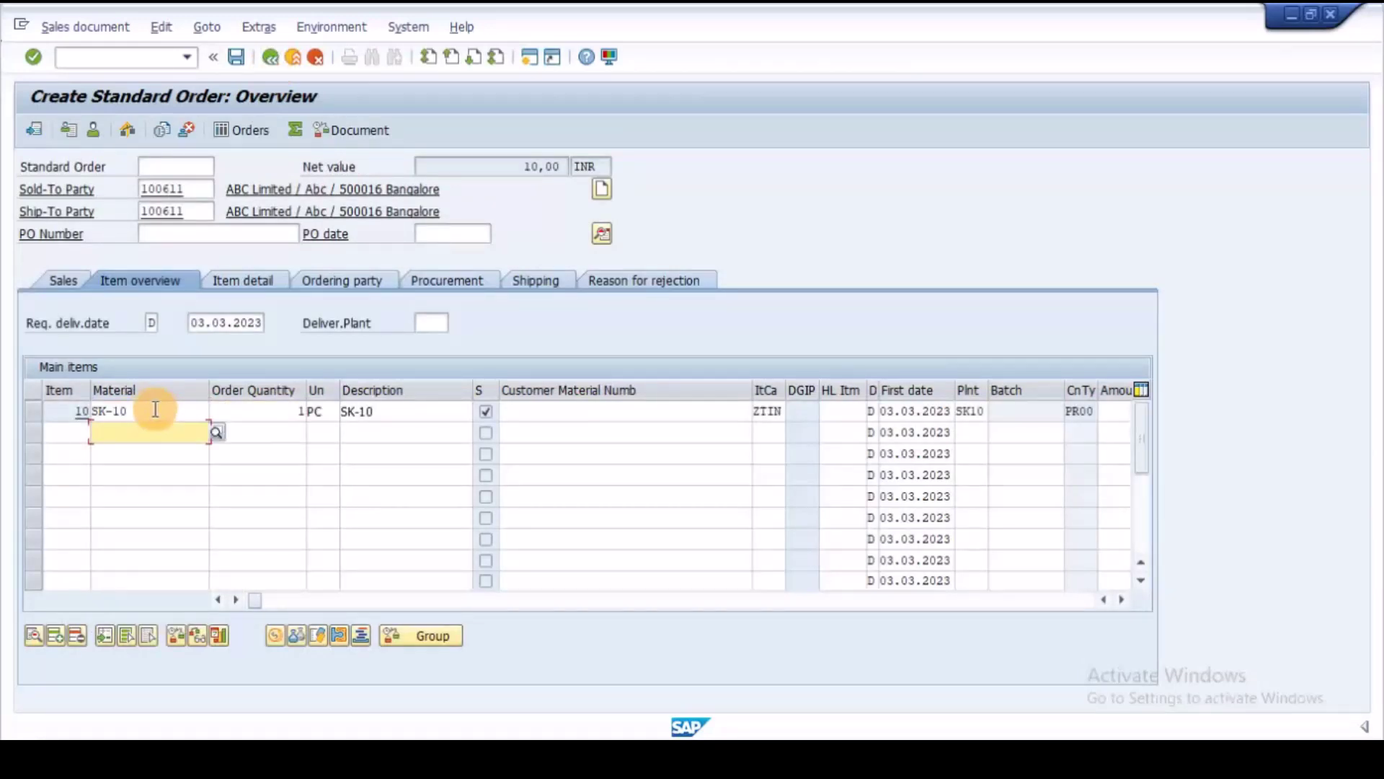
click(235, 59)
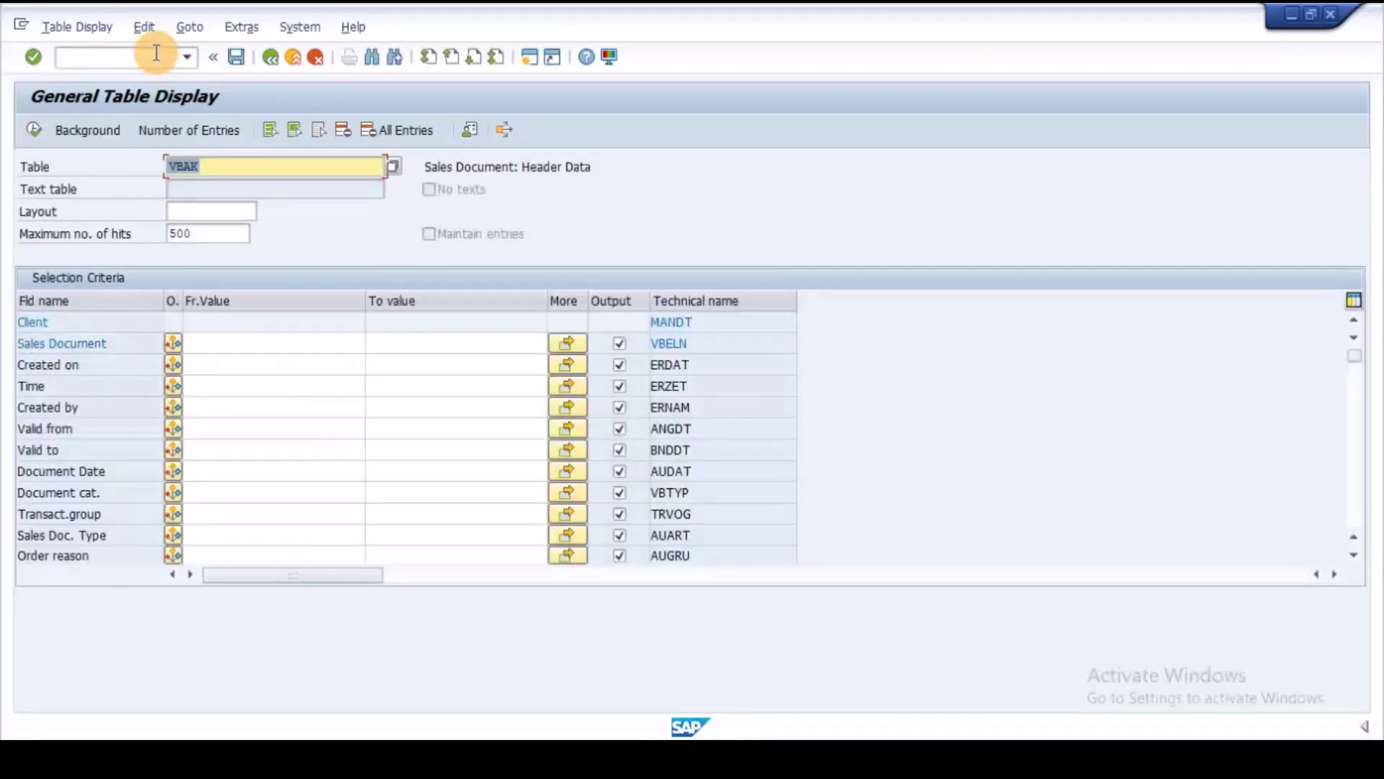
Step: Filter VBAK to sales document 25673 and hide all output fields except the document number
click(312, 349)
text(25673)
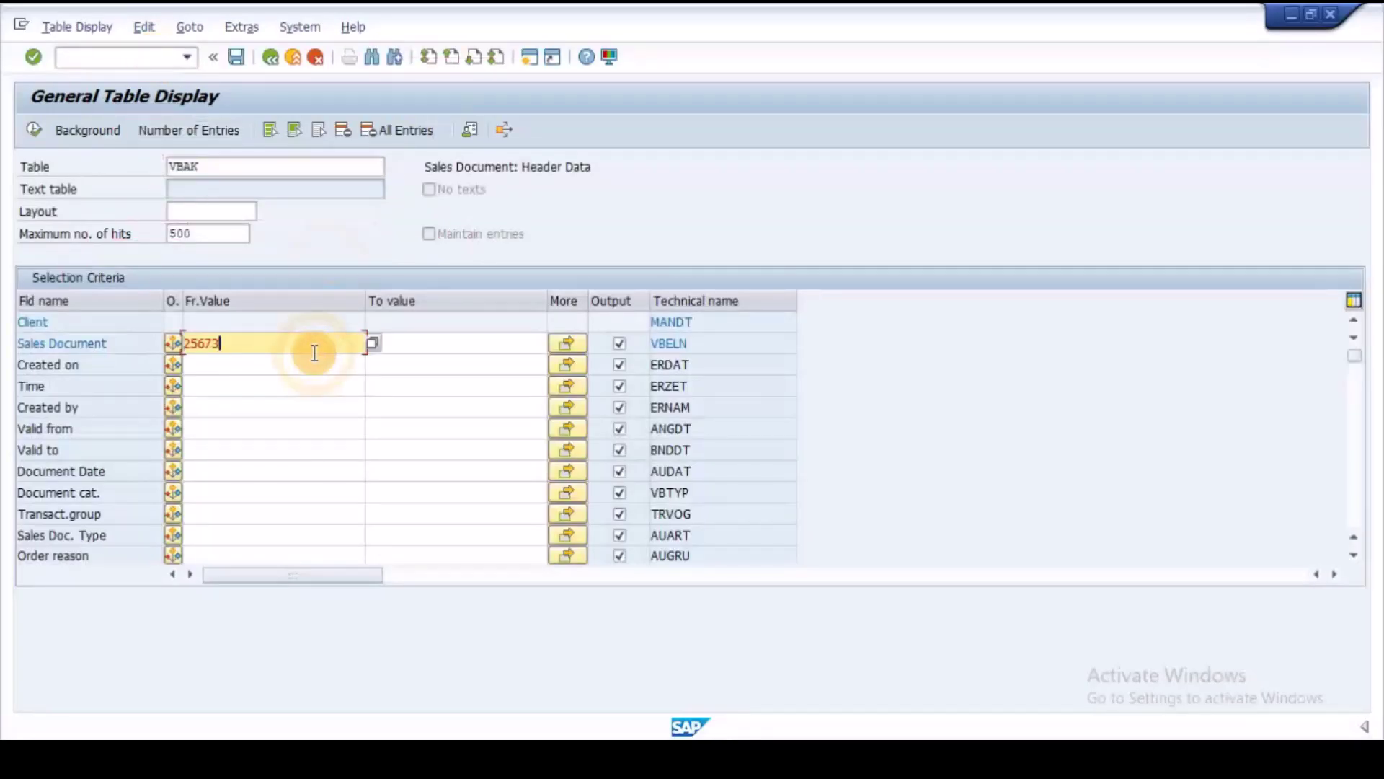
click(296, 130)
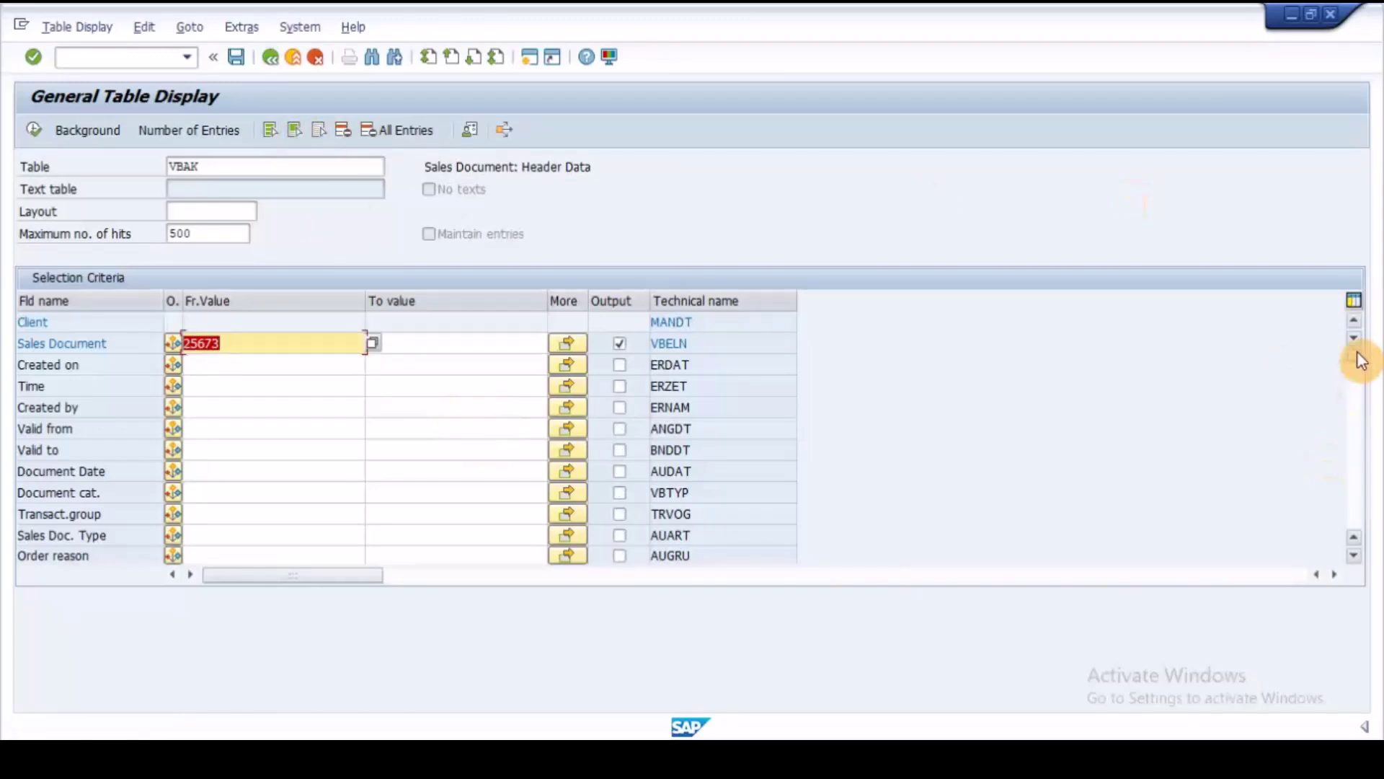
drag(1356, 354, 1363, 525)
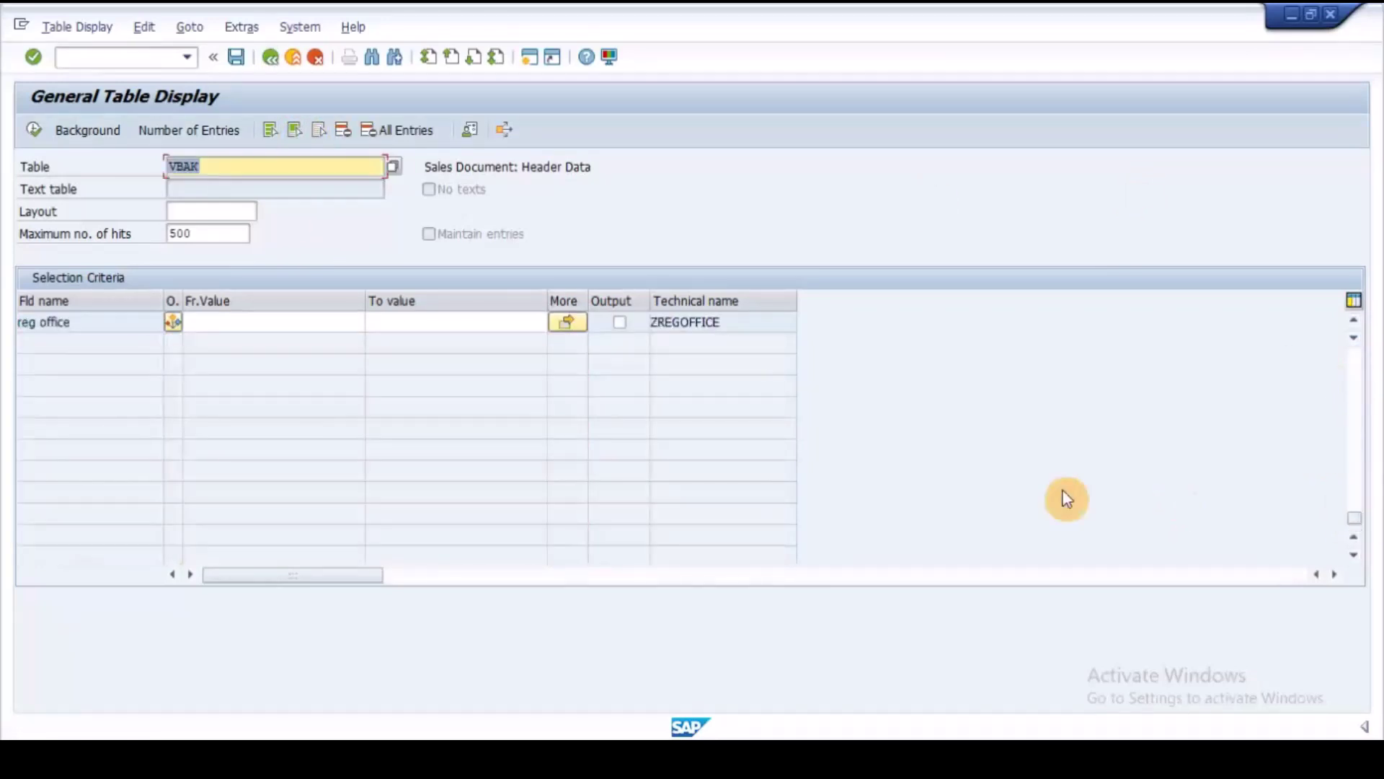
click(1358, 322)
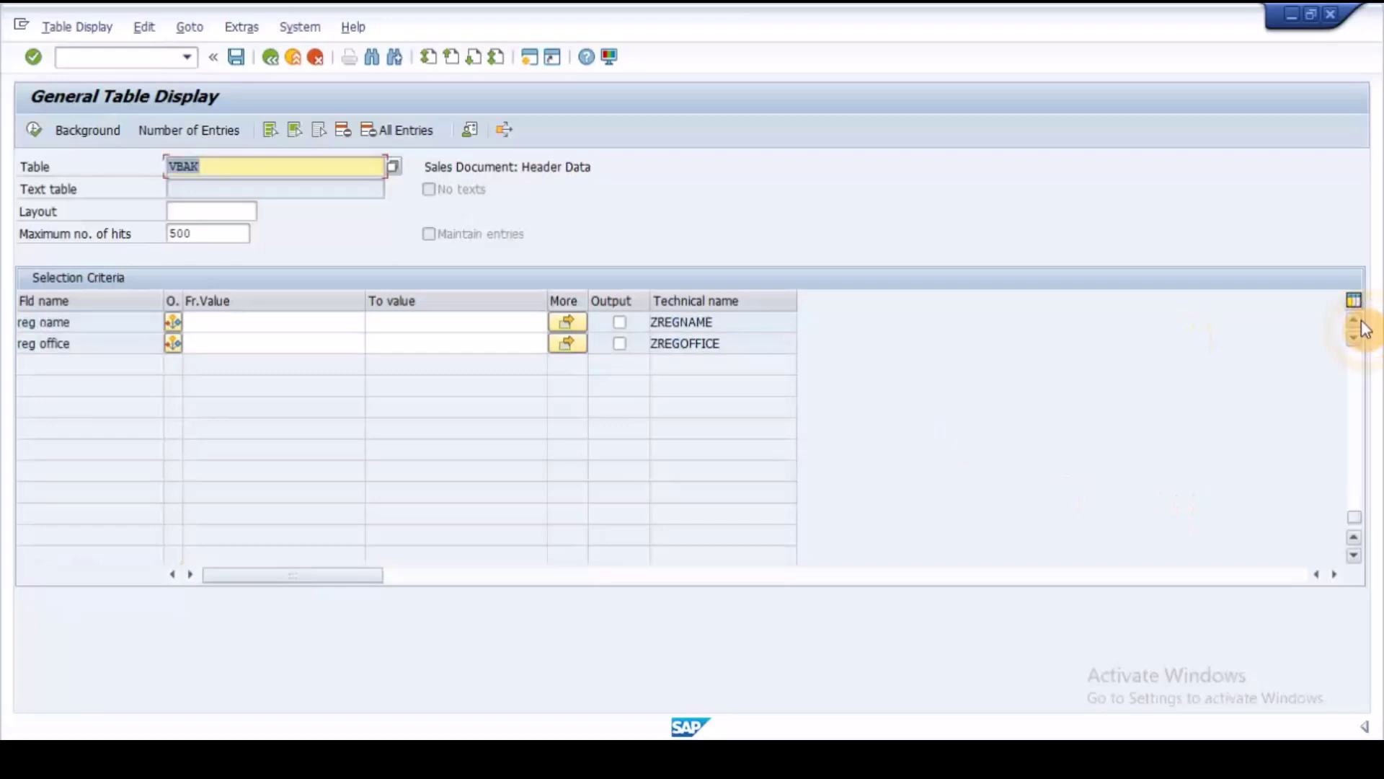
click(1362, 324)
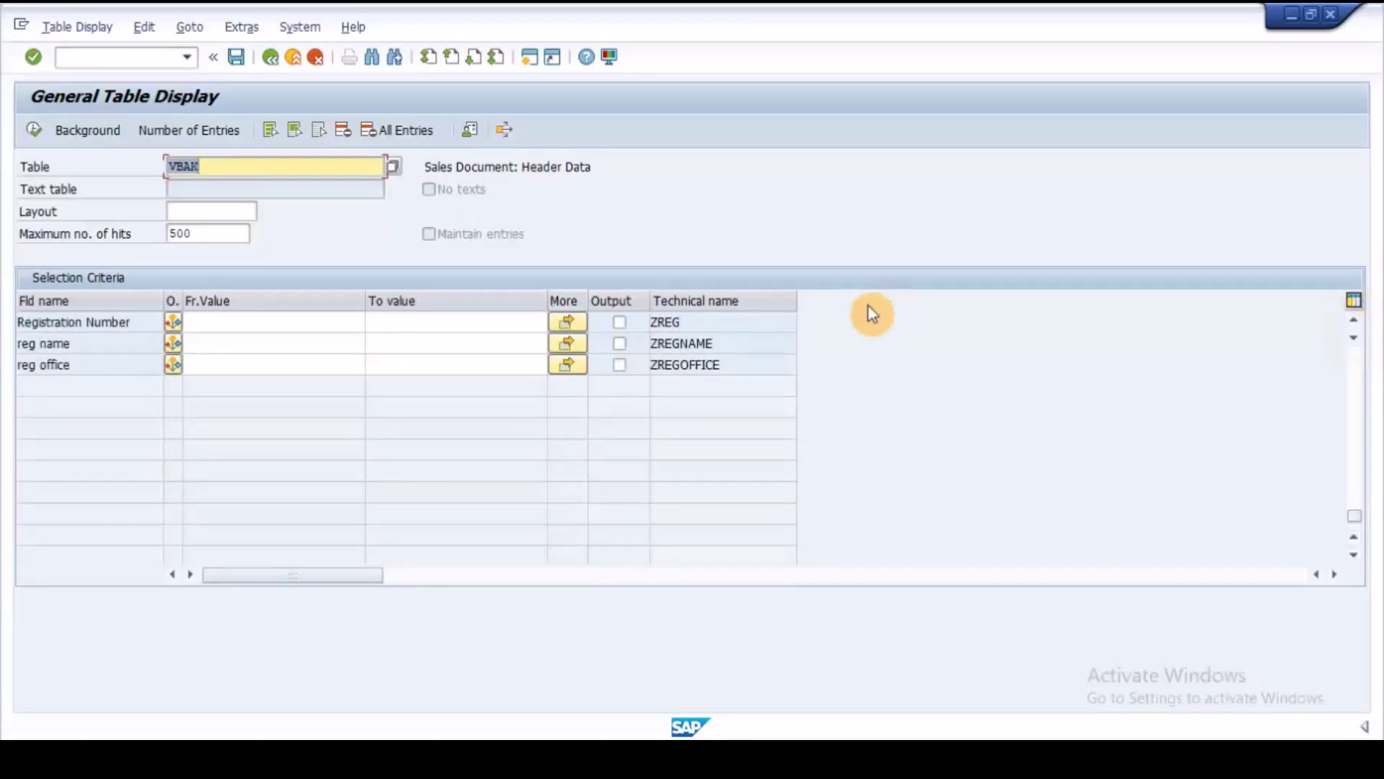
click(620, 323)
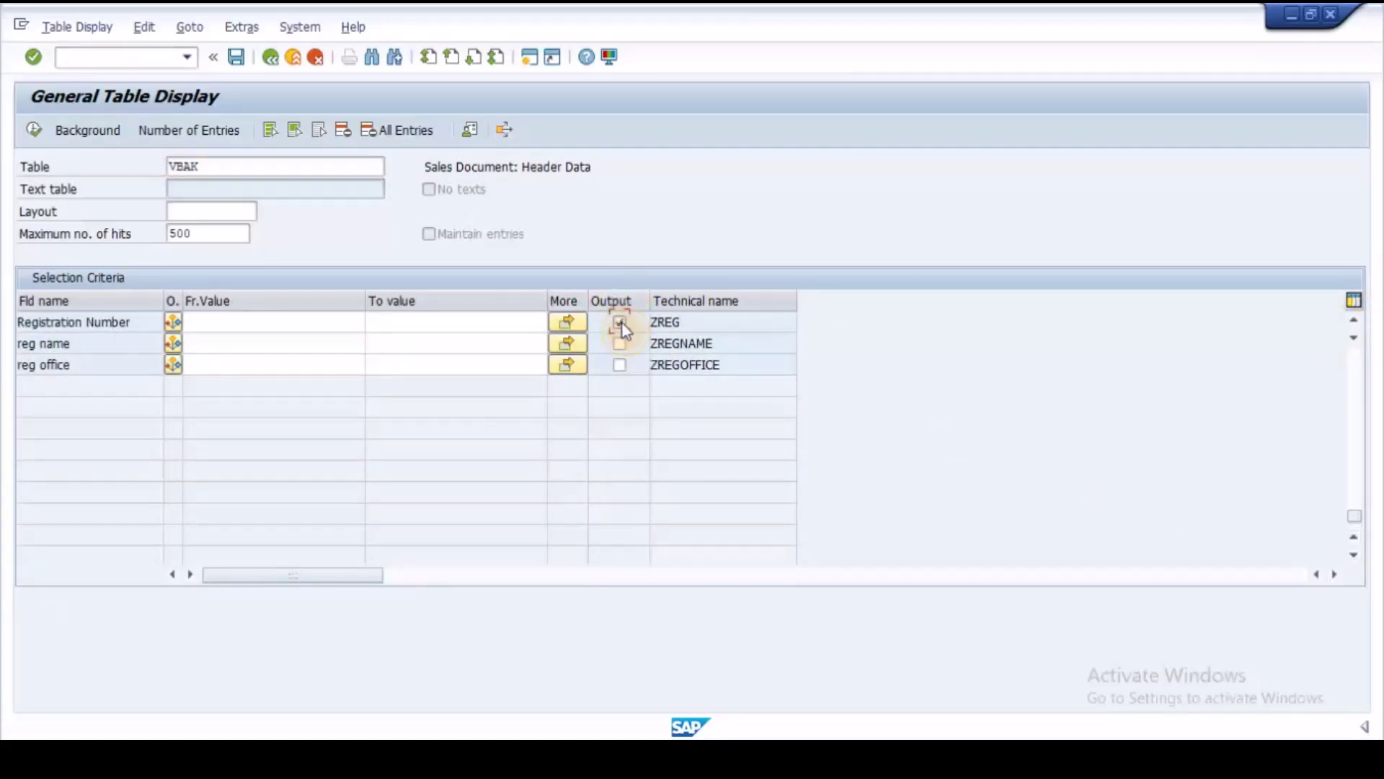
click(36, 131)
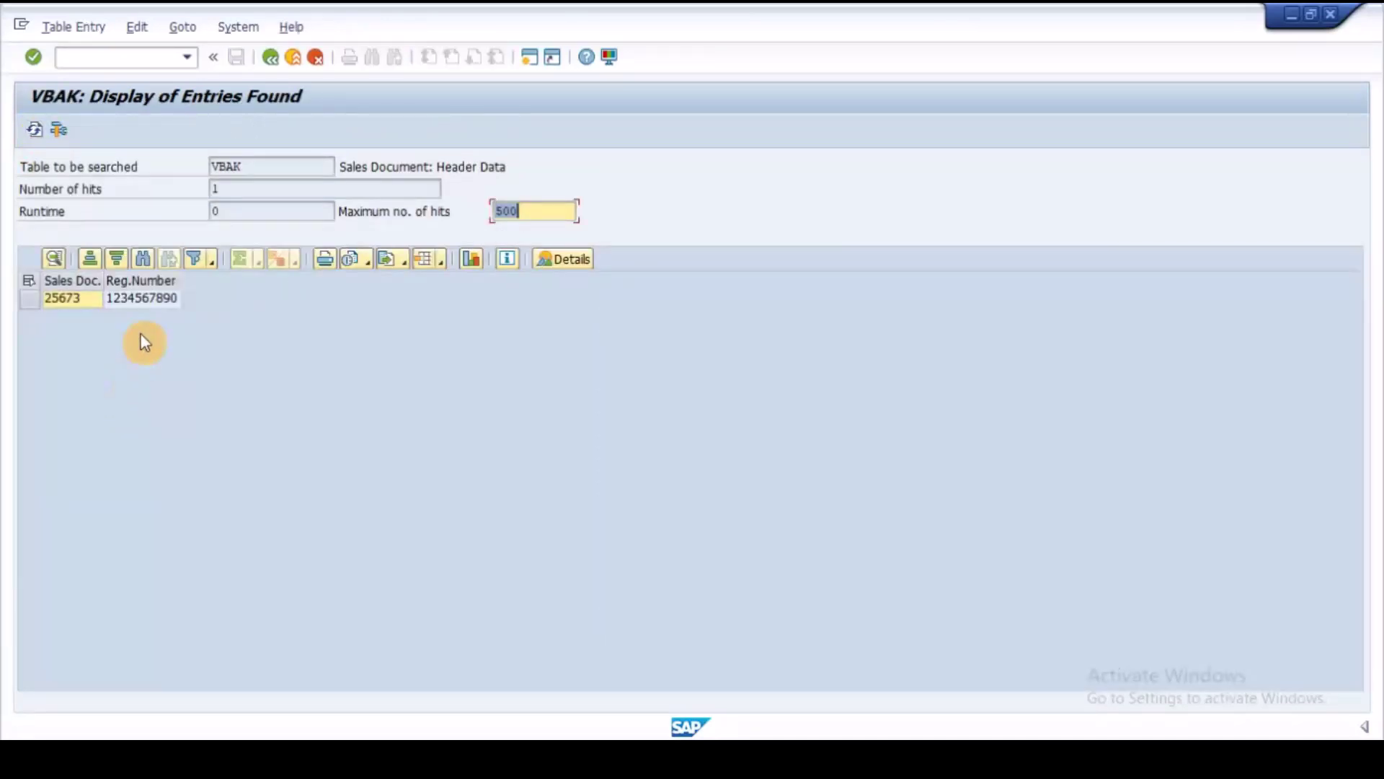
click(163, 306)
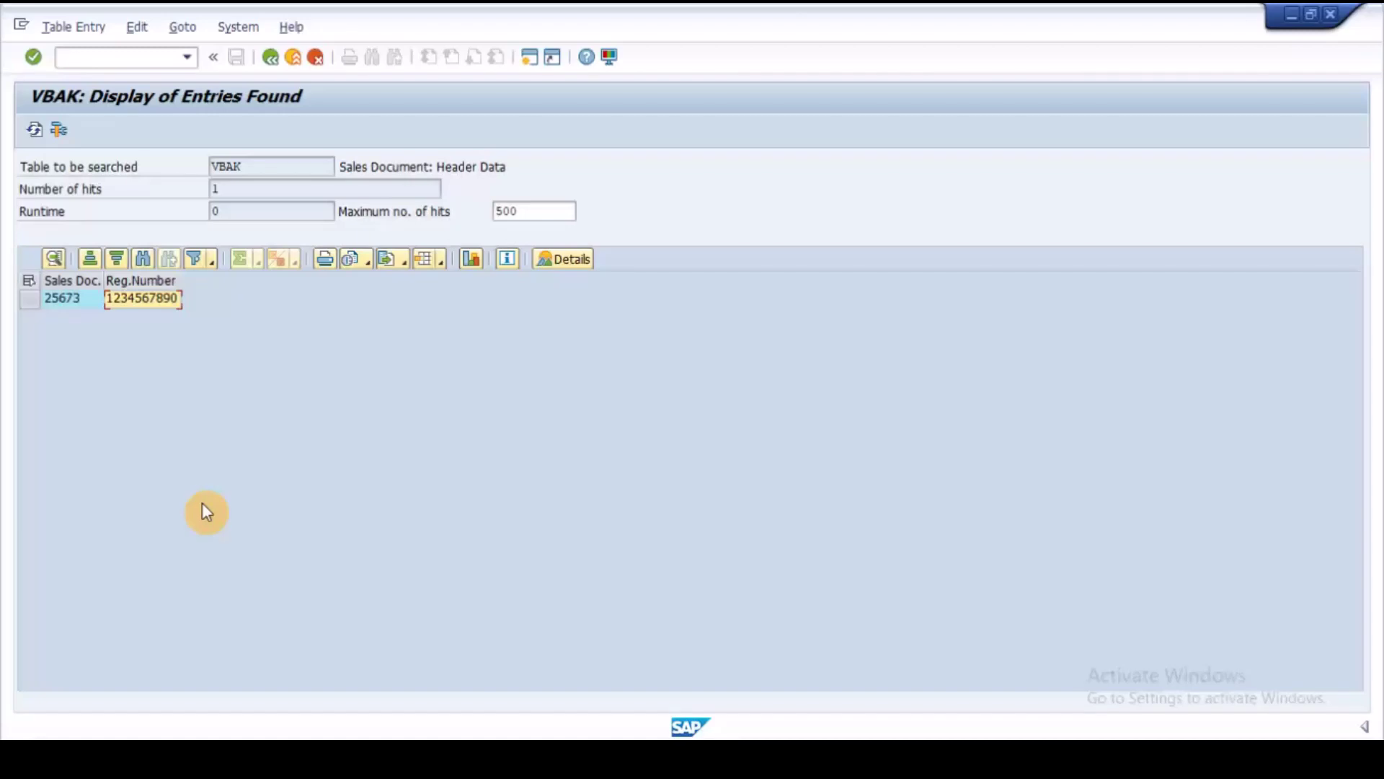
click(140, 55)
Step: Enter /N to leave the VBAK results for SAP Easy Access
key(Return)
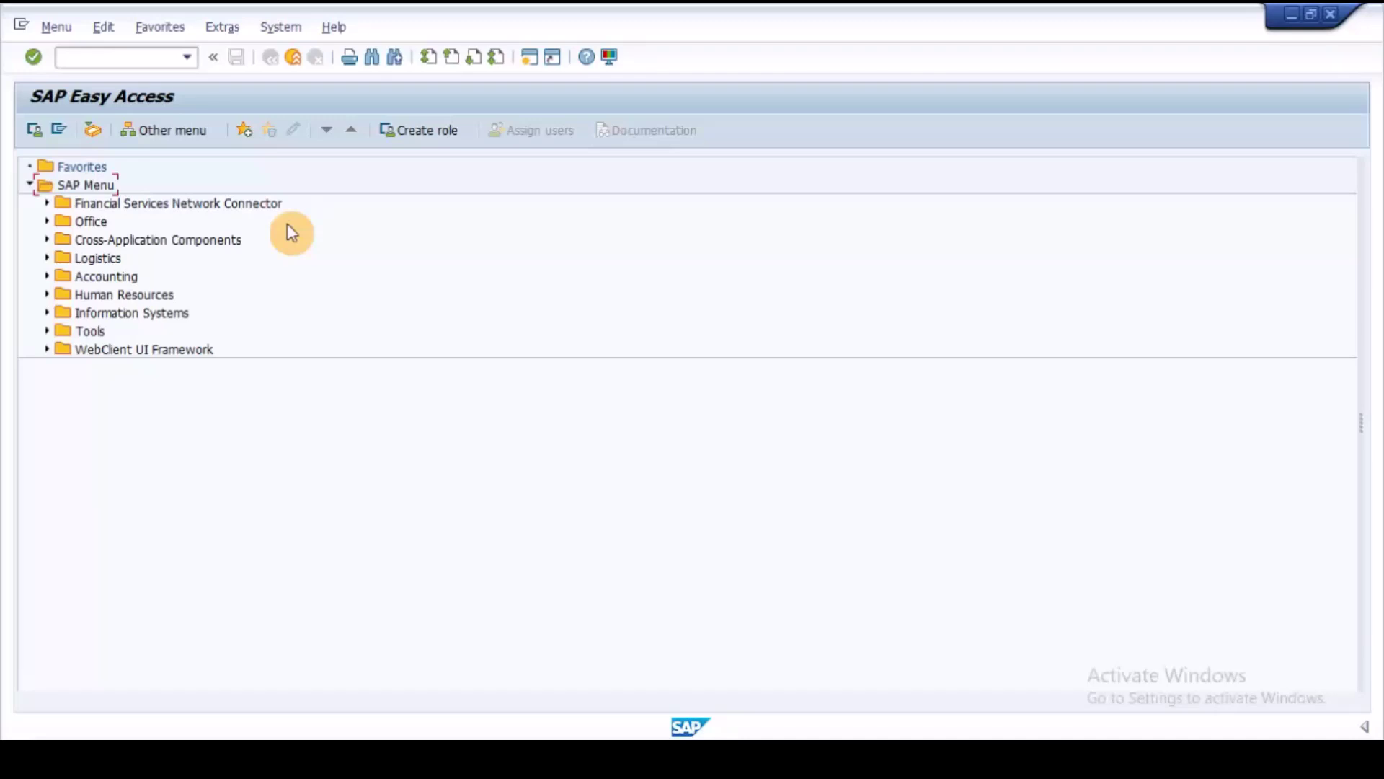